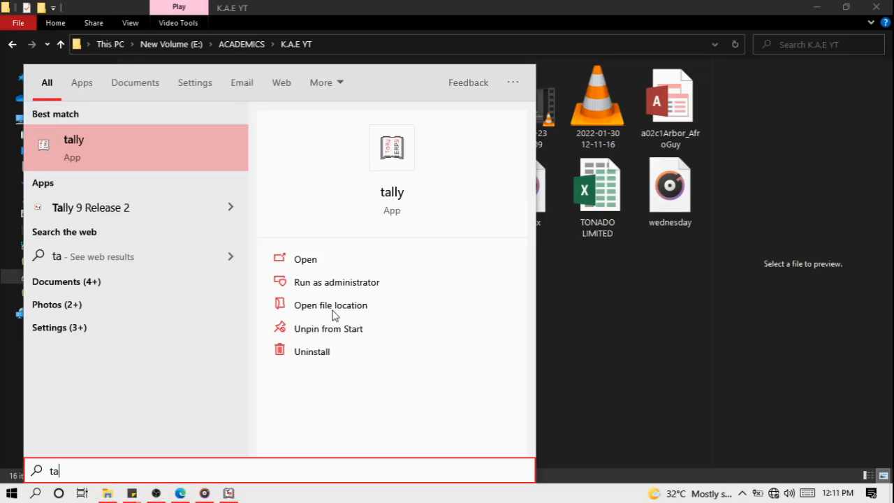
# Launch Tally.ERP 9 from the Windows search results.
pyautogui.press('Return')
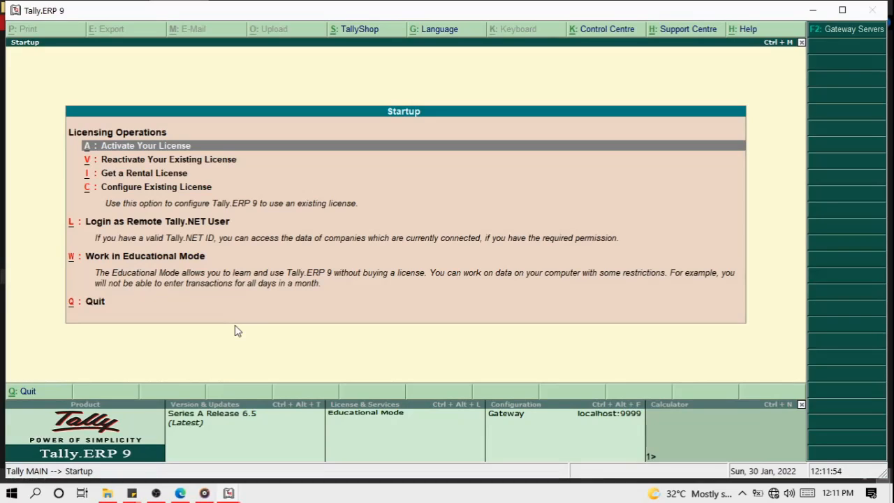
# Choose Work in Educational Mode on the Tally startup licensing screen.
pyautogui.press('Down')
pyautogui.press('Down')
pyautogui.press('Down')
pyautogui.press('Down')
pyautogui.press('Down')
pyautogui.press('Down')
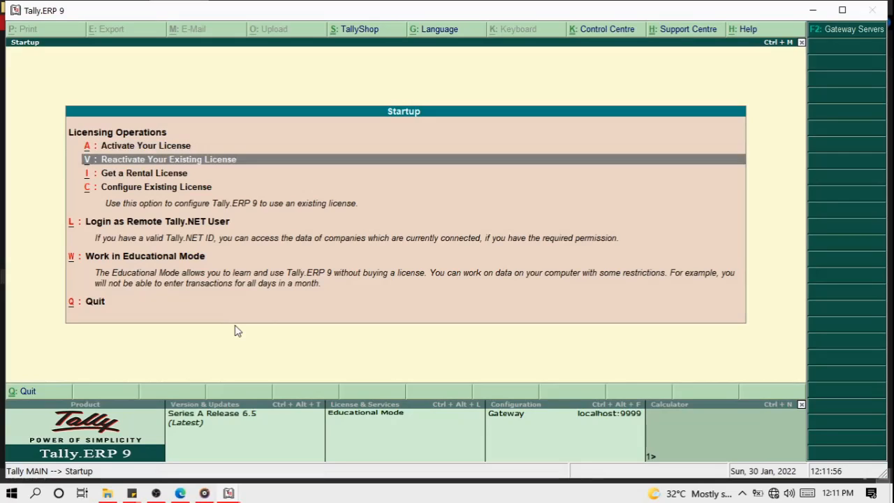
pyautogui.press('Up')
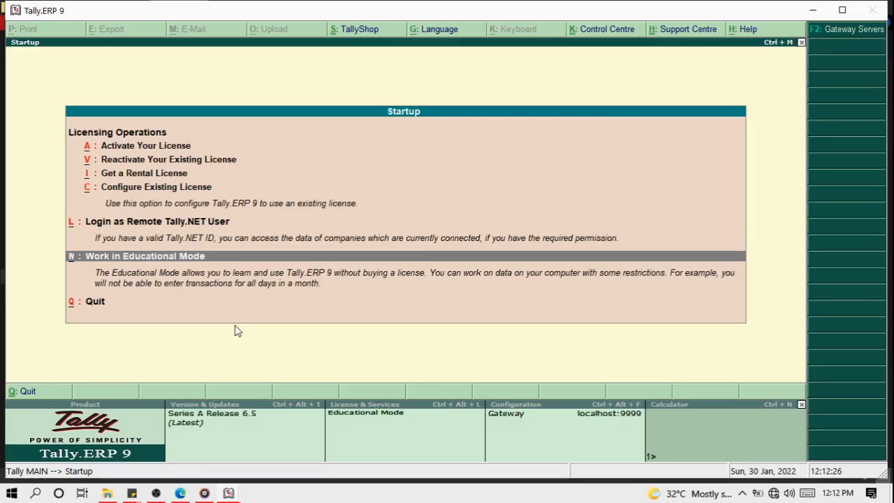
pyautogui.press('Up')
pyautogui.press('Down')
pyautogui.press('Return')
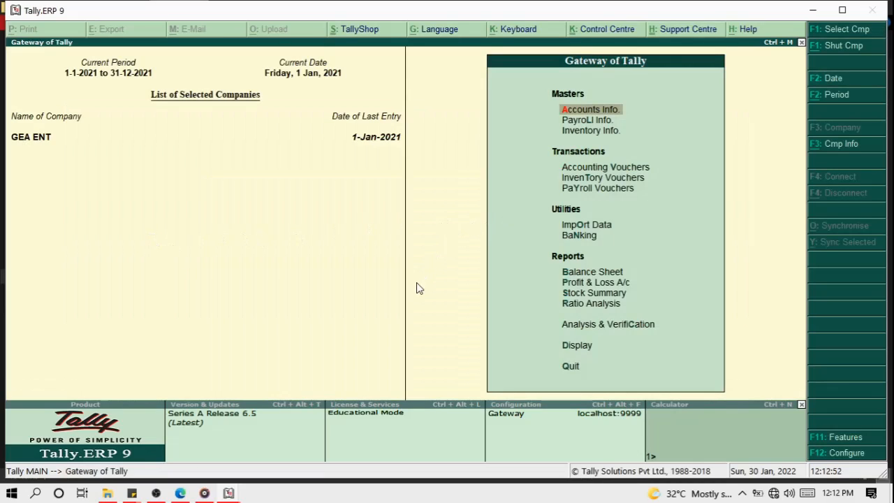
# Maximize the Tally window and shut the GEA ENT company.
pyautogui.click(841, 9)
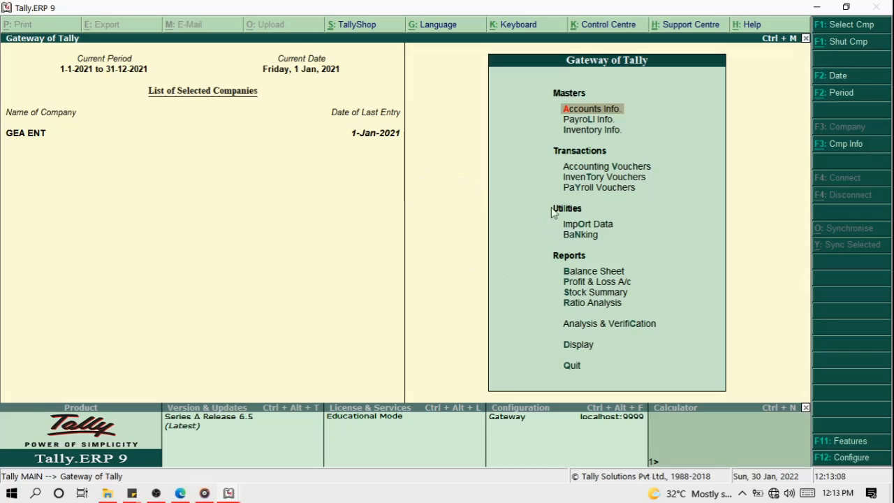
pyautogui.click(826, 146)
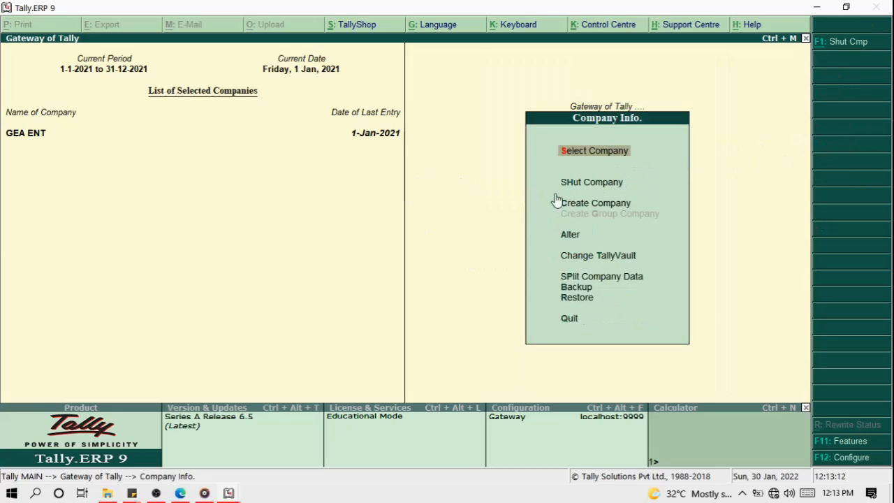
pyautogui.click(605, 187)
pyautogui.click(605, 187)
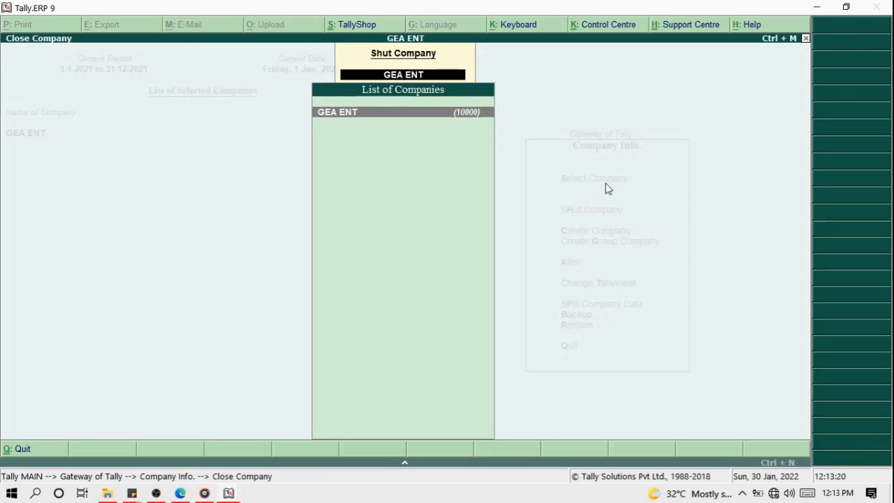
pyautogui.press('Return')
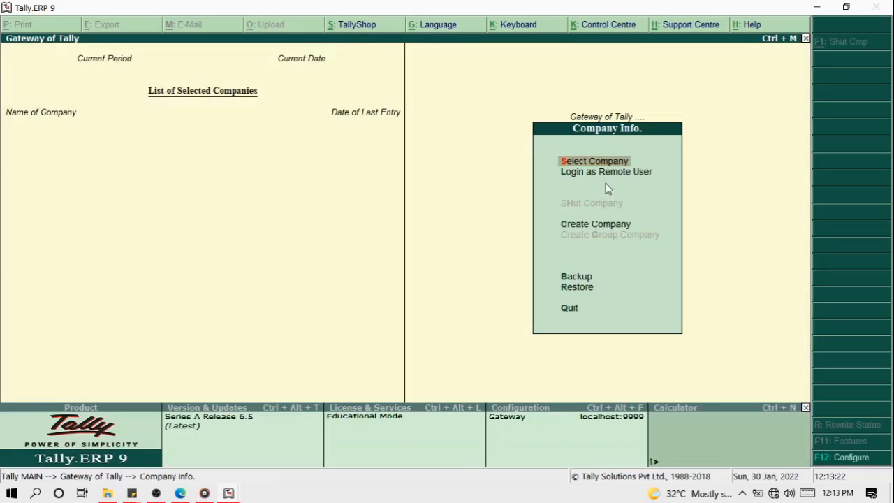
# Open the Create Company form from the company info menu.
pyautogui.press('Down')
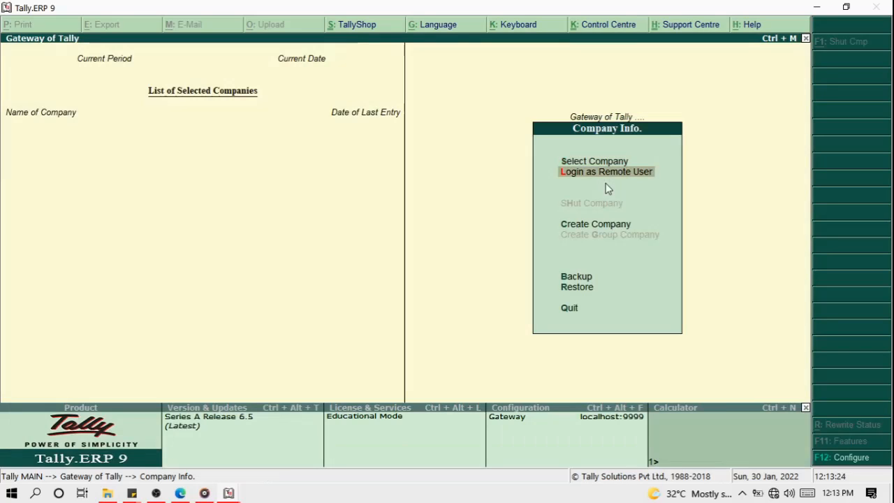
pyautogui.press('Down')
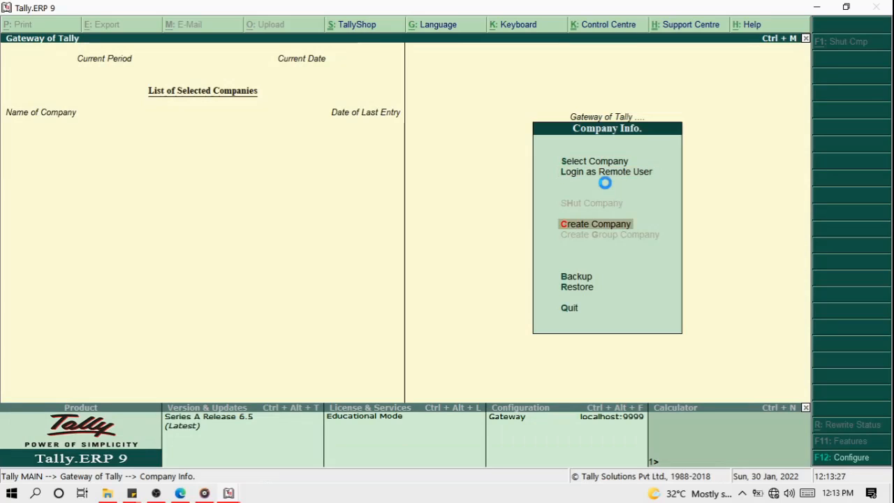
pyautogui.press('Return')
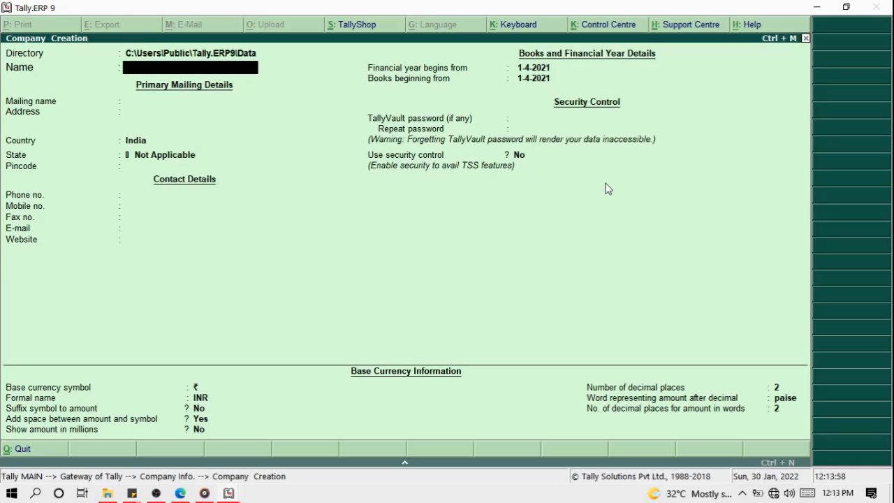
# Enter 'YouTube Ent' as the company name, correcting the initial typo.
pyautogui.write('YouTube Ent')
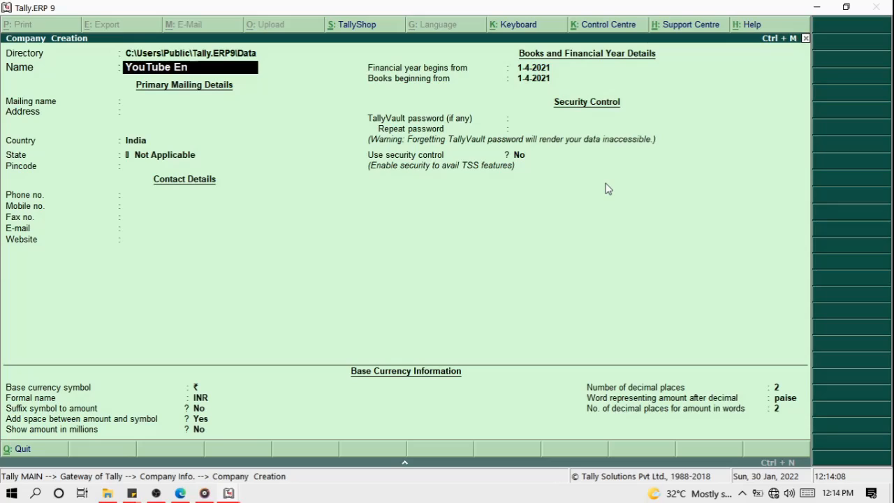
pyautogui.press('Return')
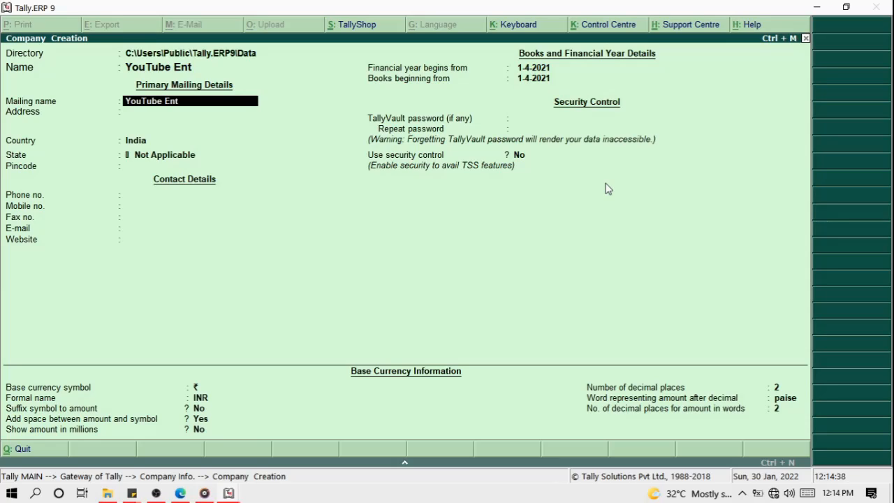
pyautogui.press('Return')
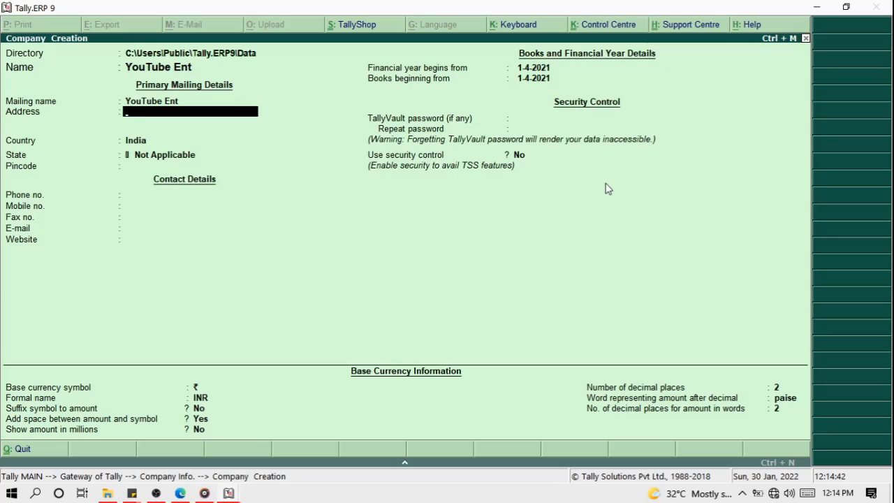
pyautogui.press('Return')
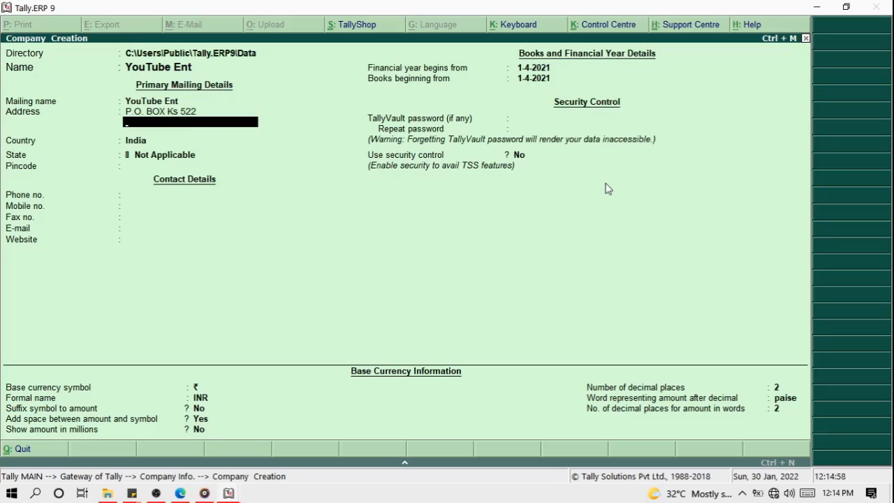
# Correct the second address line to 'Adum-Kumasi' and set the country to Ghana.
pyautogui.press('BackSpace')
pyautogui.write('i')
pyautogui.press('Return')
pyautogui.press('Return')
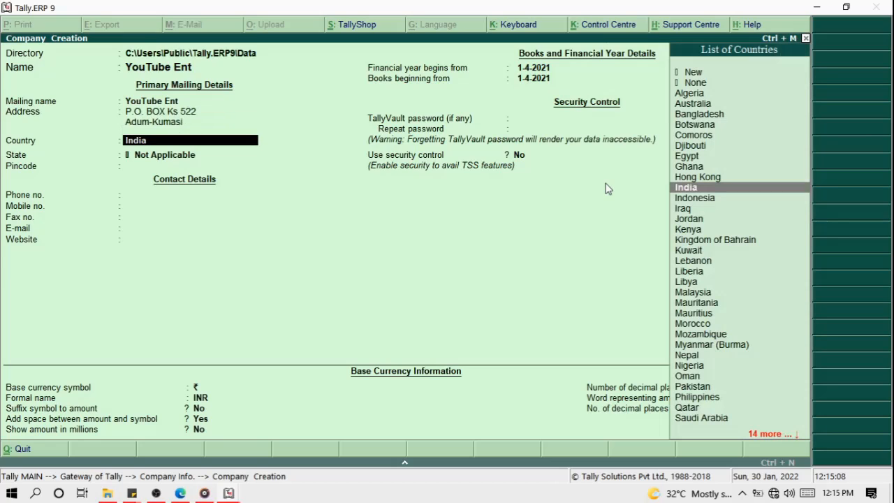
pyautogui.write('g')
pyautogui.press('Return')
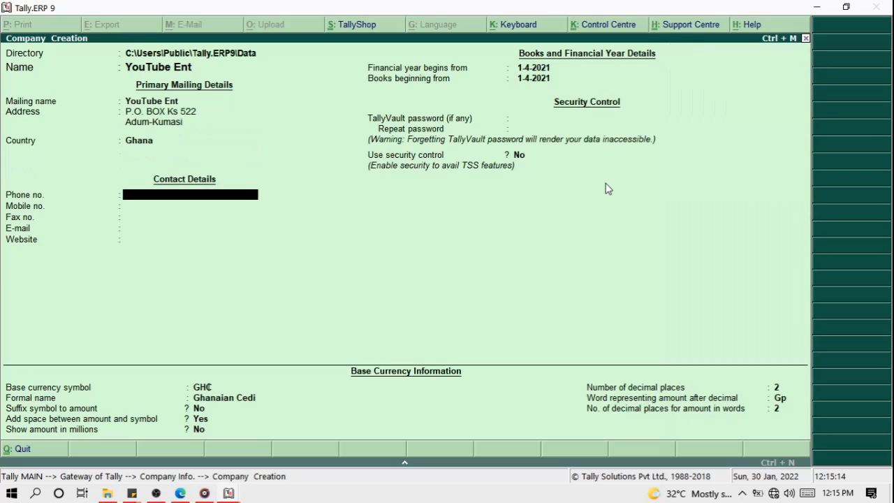
# Enter the company's phone and mobile numbers.
pyautogui.write('00300111111')
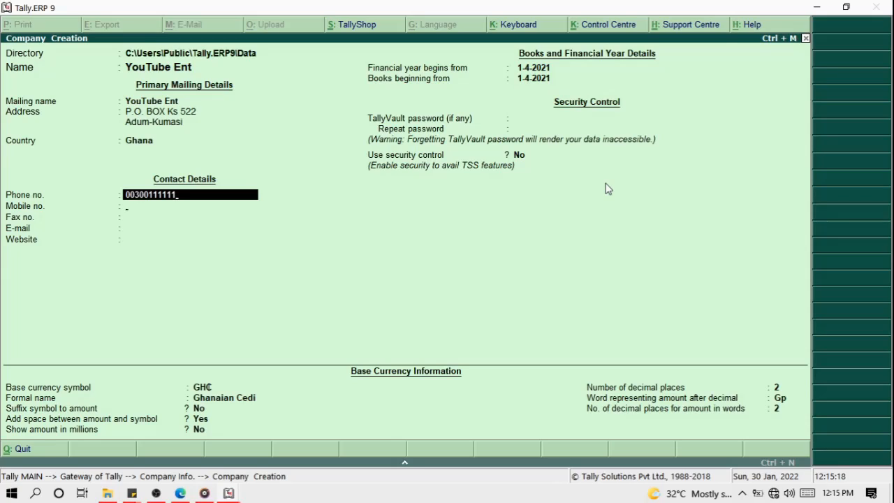
pyautogui.press('Return')
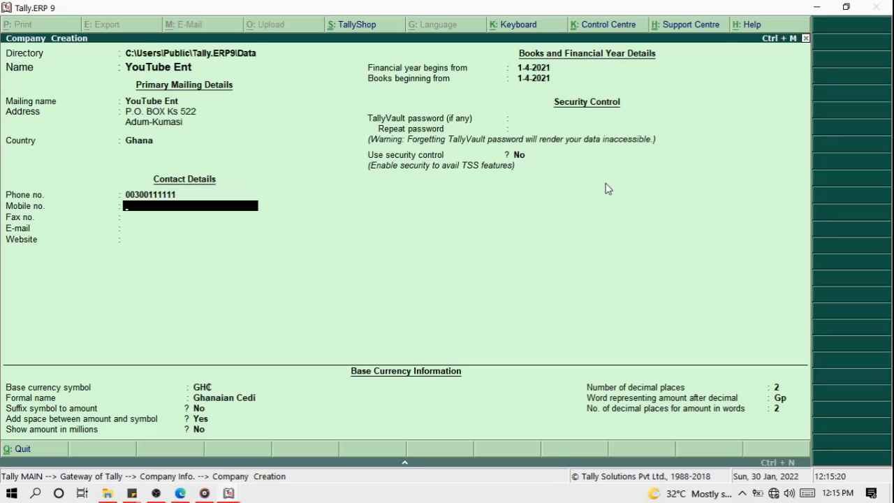
pyautogui.write('+233540000000')
pyautogui.press('BackSpace')
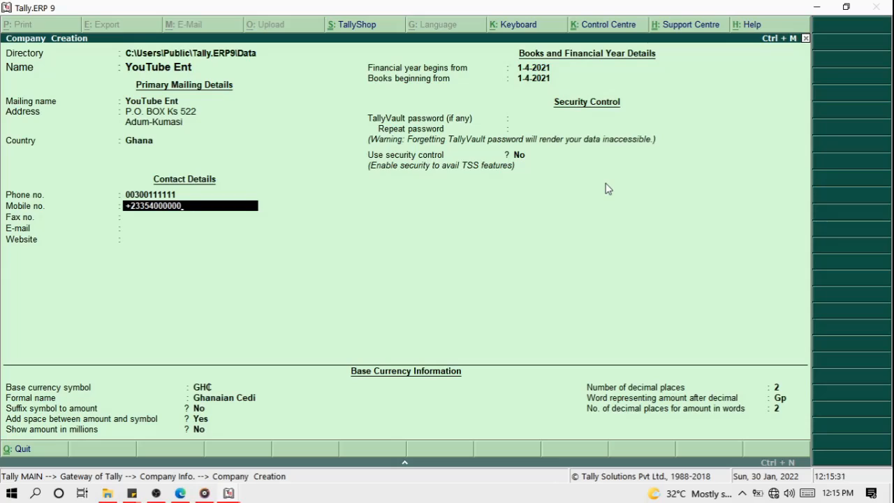
pyautogui.press('Return')
pyautogui.press('Return')
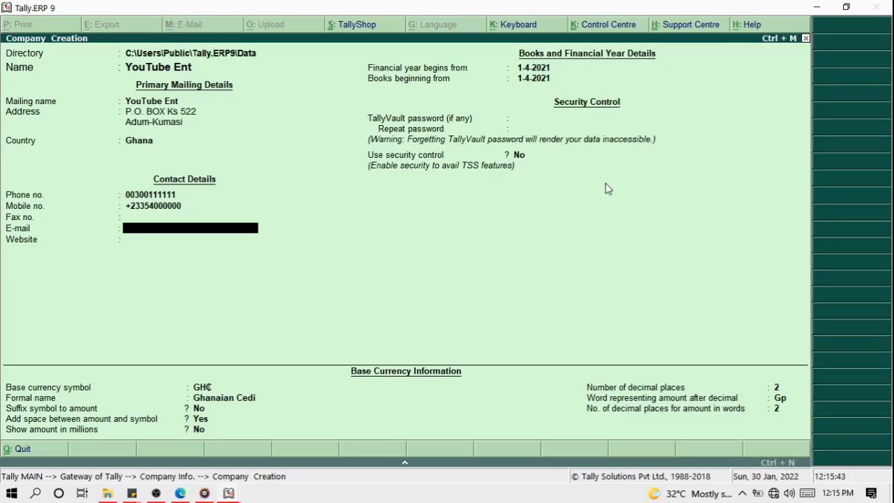
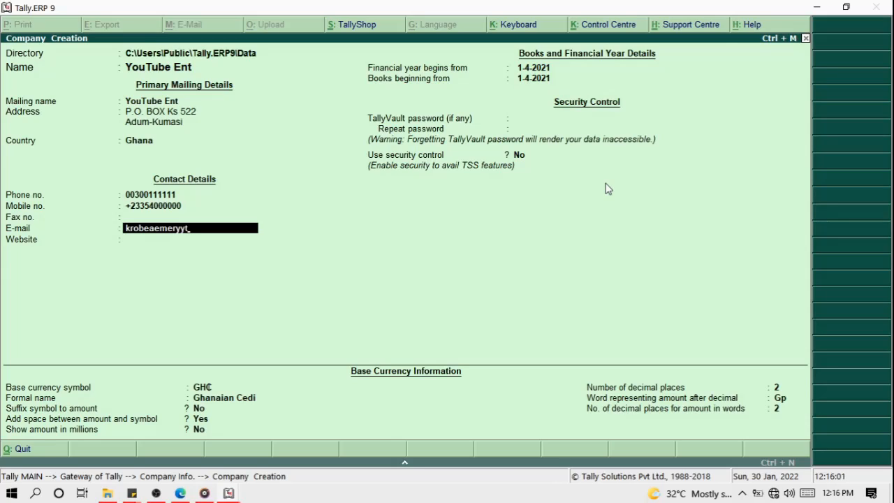
# Enter the company e-mail address and the website kroeme.org.
pyautogui.press('Return')
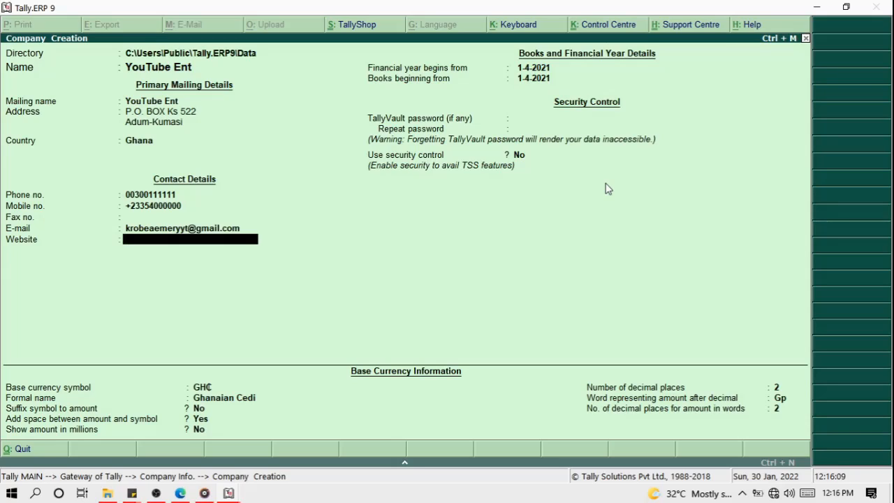
pyautogui.write('kroeme.org')
# Edit the financial year start date, trying 30/01/2022 and 30/01/2021.
pyautogui.press('Return')
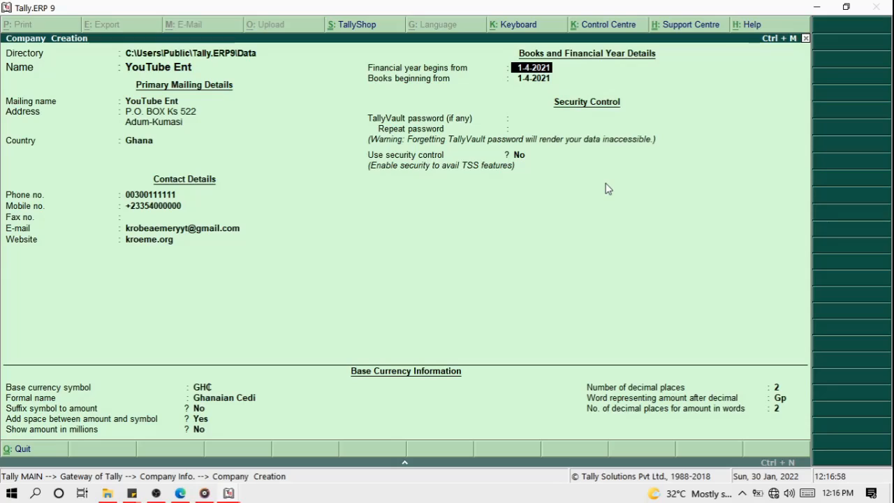
pyautogui.write('1')
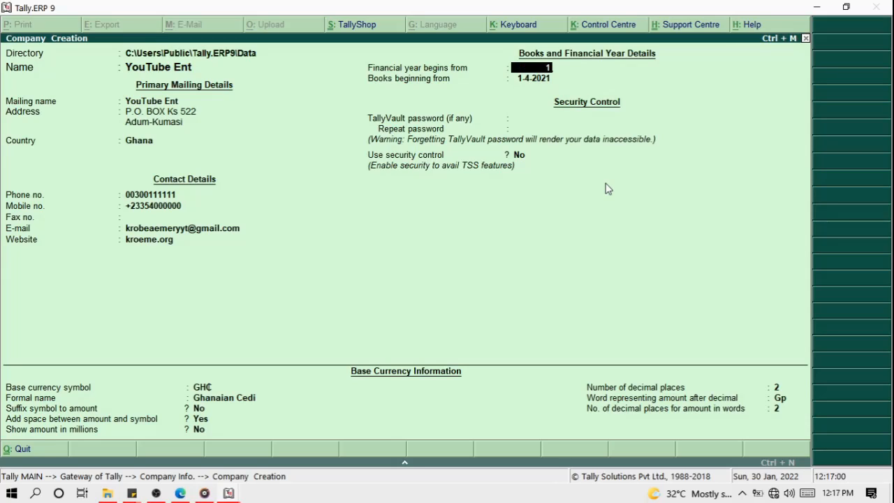
pyautogui.press('BackSpace')
pyautogui.write('2')
pyautogui.press('BackSpace')
pyautogui.write('30/01/2022')
pyautogui.press('BackSpace')
pyautogui.write('1')
pyautogui.press('BackSpace')
pyautogui.press('BackSpace')
pyautogui.press('BackSpace')
pyautogui.press('BackSpace')
pyautogui.press('BackSpace')
pyautogui.press('BackSpace')
pyautogui.press('BackSpace')
pyautogui.press('BackSpace')
pyautogui.press('BackSpace')
pyautogui.press('BackSpace')
pyautogui.write('30/01/2021')
pyautogui.press('BackSpace')
pyautogui.press('BackSpace')
pyautogui.press('BackSpace')
pyautogui.press('BackSpace')
pyautogui.press('BackSpace')
pyautogui.press('BackSpace')
pyautogui.press('BackSpace')
pyautogui.press('BackSpace')
pyautogui.press('BackSpace')
pyautogui.press('BackSpace')
pyautogui.press('BackSpace')
pyautogui.press('BackSpace')
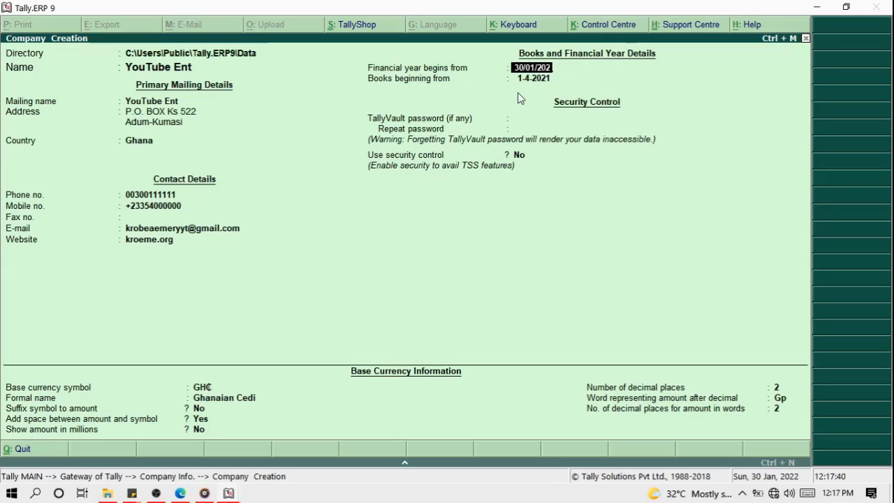
# Set both the financial year and books beginning dates to 1-1-2022.
pyautogui.press('Return')
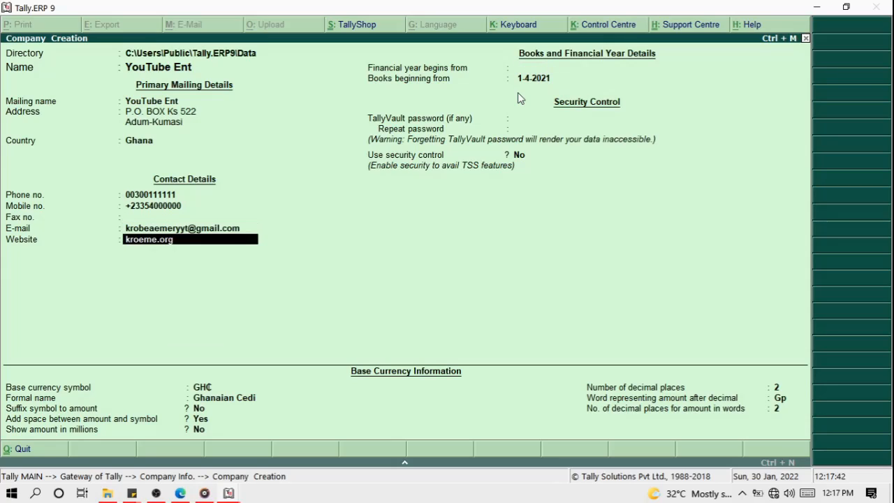
pyautogui.press('Return')
pyautogui.write('1/')
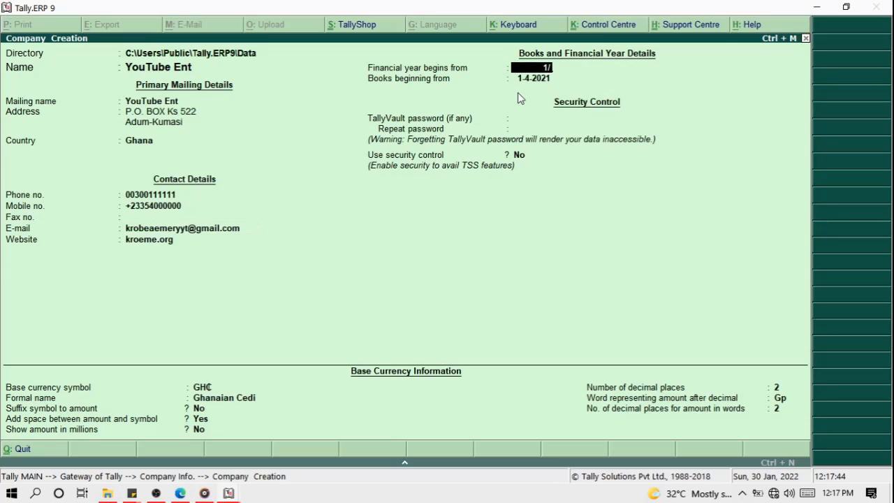
pyautogui.write('1/')
pyautogui.write('202')
pyautogui.write('2')
pyautogui.press('Return')
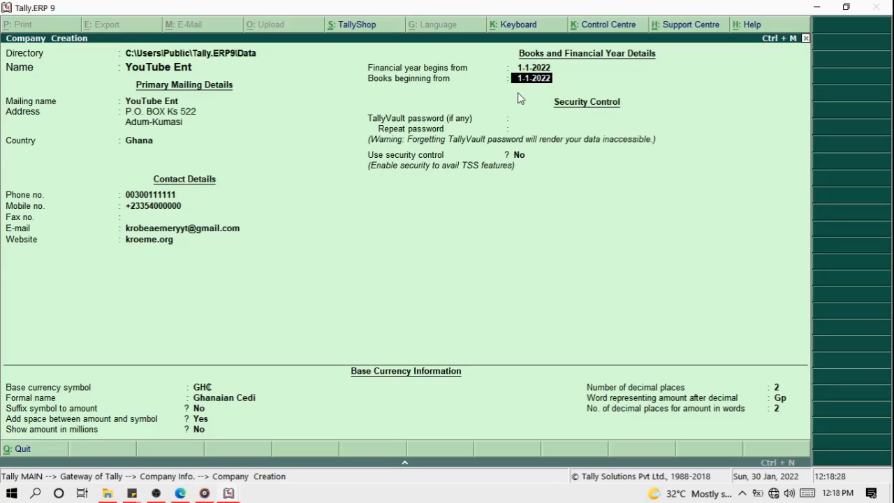
pyautogui.press('Return')
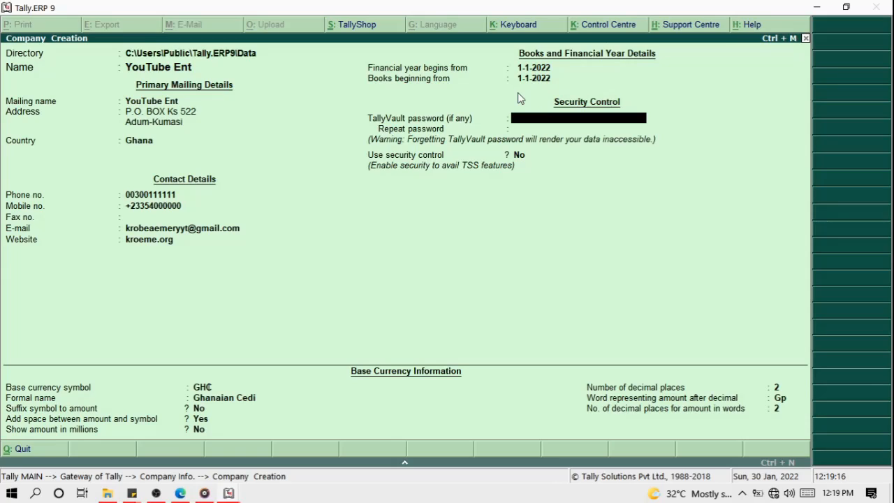
pyautogui.press('Return')
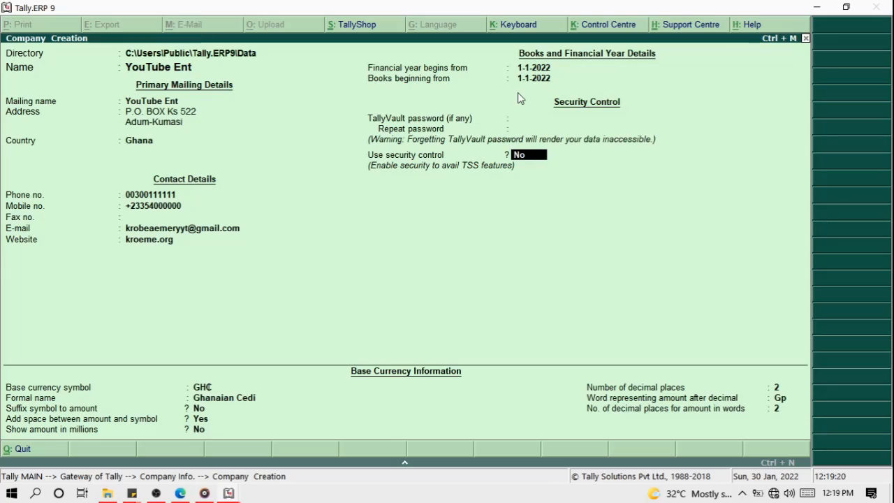
pyautogui.press('Return')
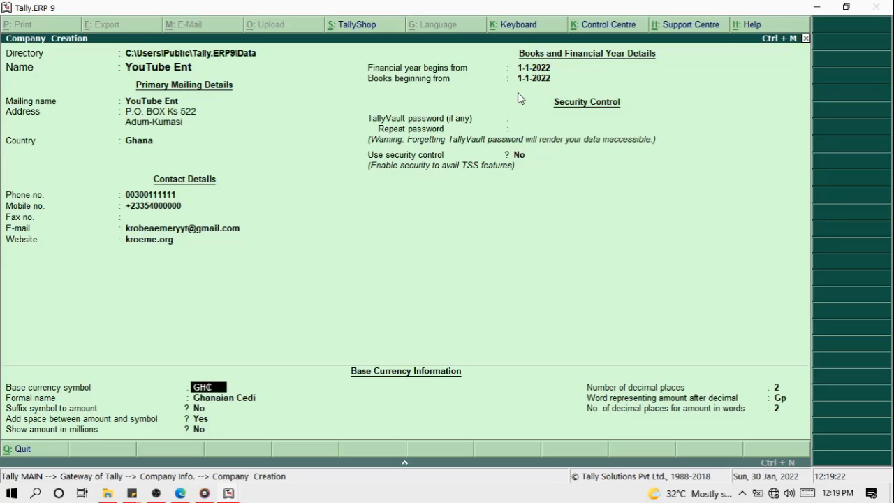
pyautogui.press('Return')
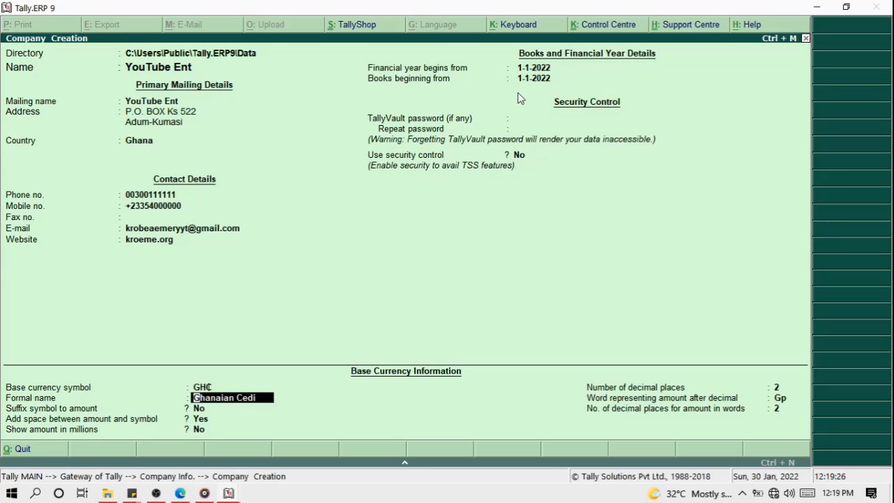
pyautogui.press('Up')
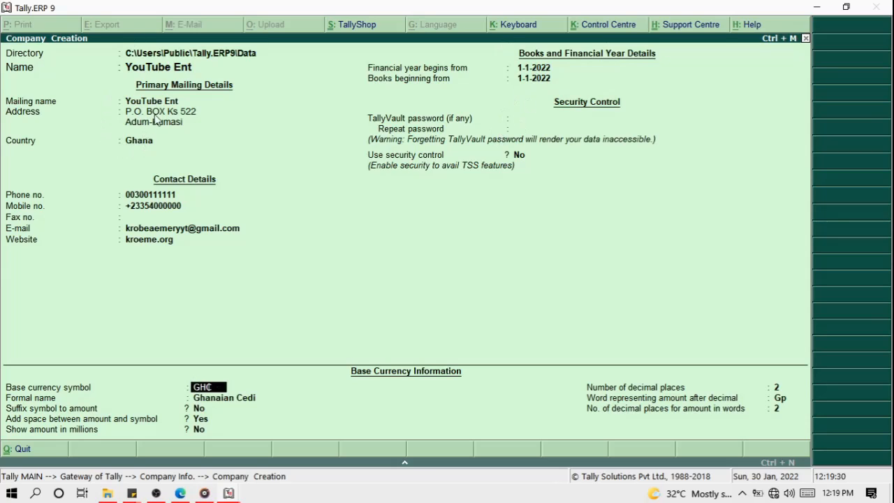
# Try Nigeria, Egypt and Comoros as the company country to preview their currencies.
pyautogui.click(146, 145)
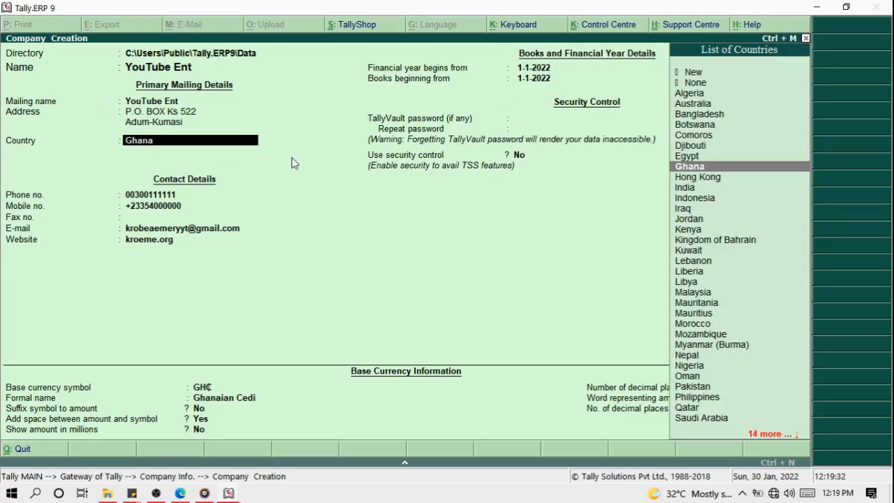
pyautogui.write('N')
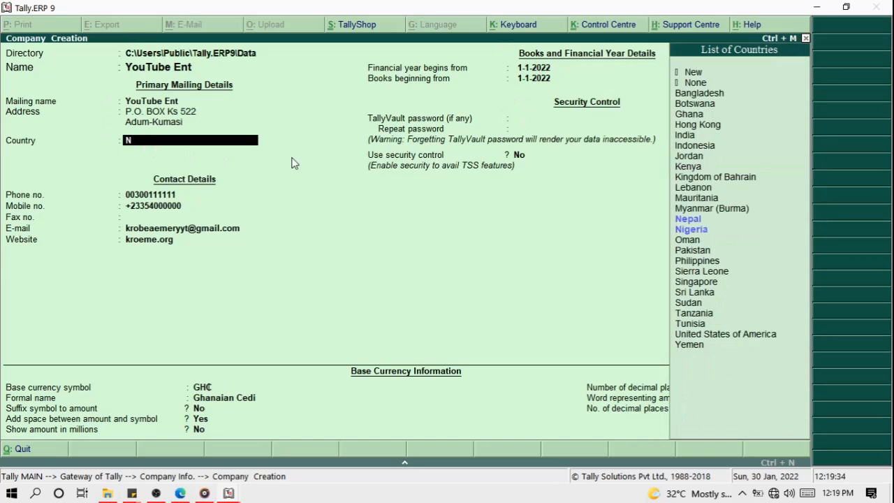
pyautogui.press('Down')
pyautogui.press('Down')
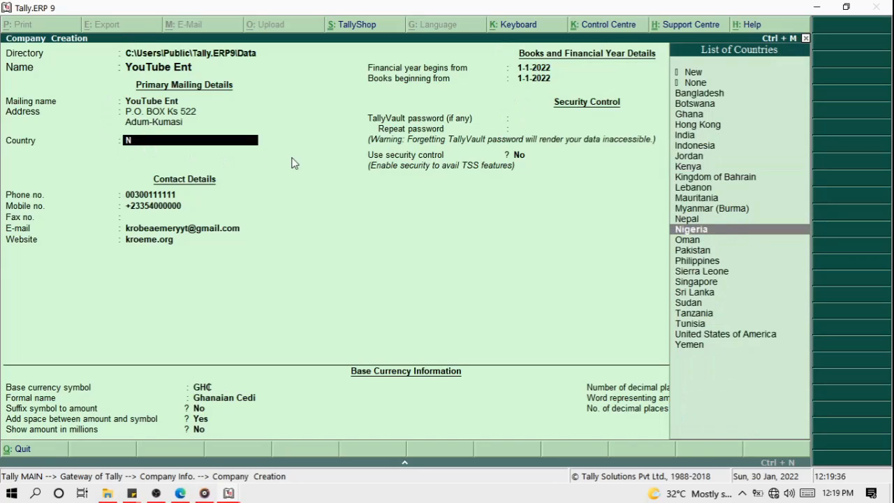
pyautogui.press('Return')
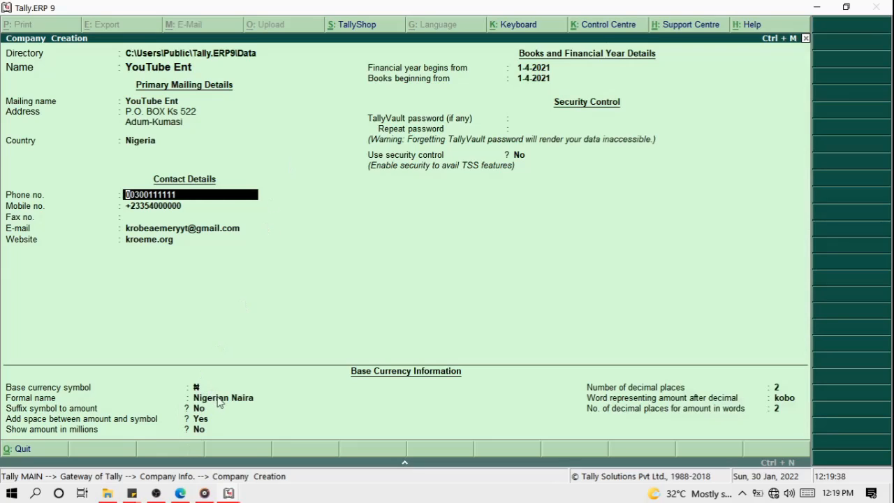
pyautogui.click(164, 144)
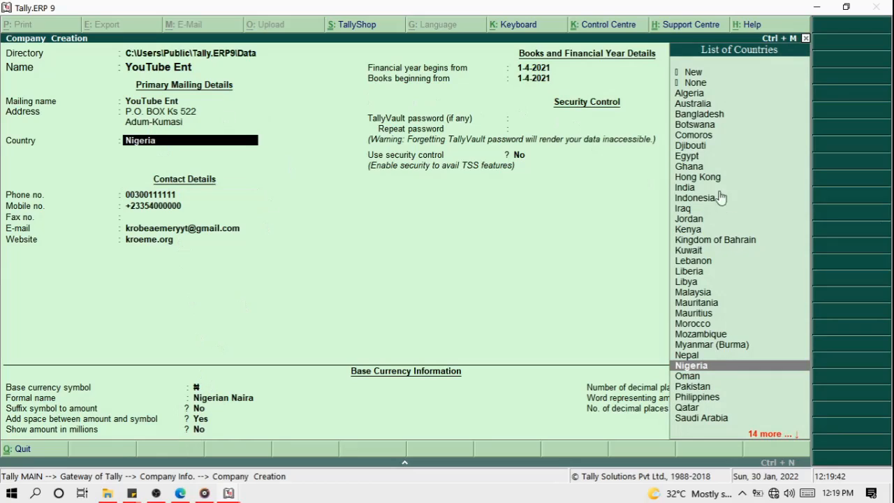
pyautogui.click(688, 159)
pyautogui.click(688, 160)
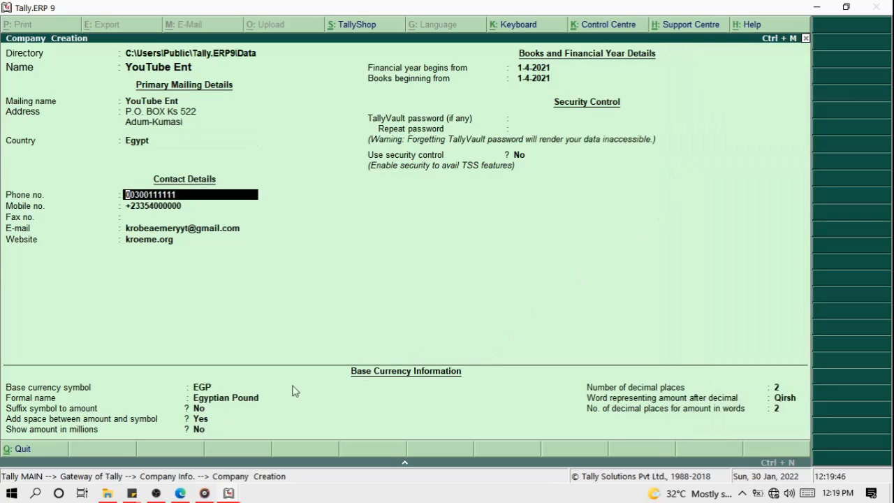
pyautogui.click(135, 142)
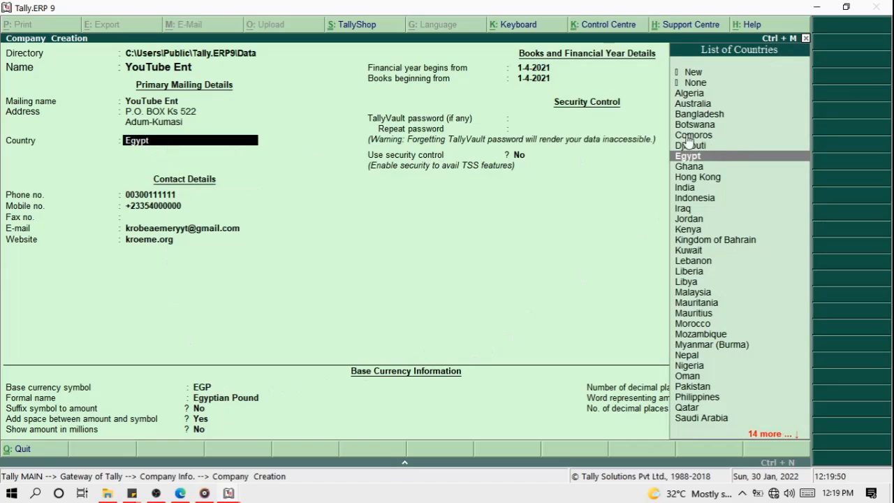
pyautogui.click(803, 139)
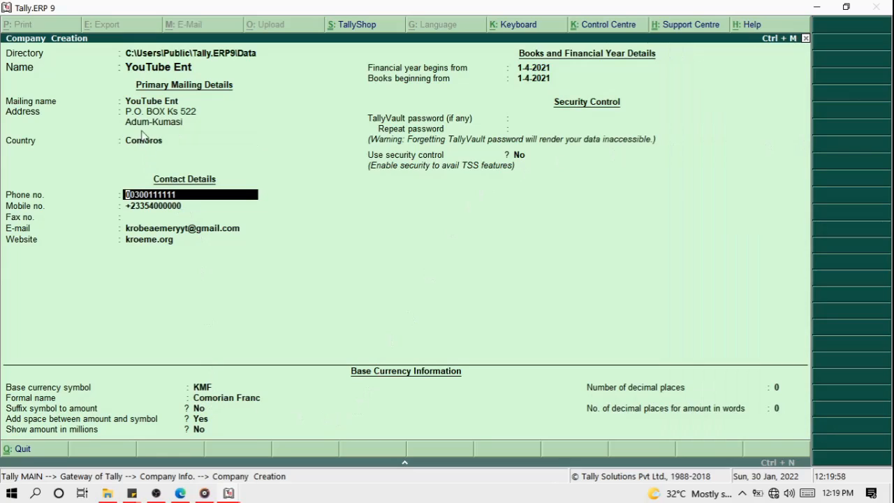
# Switch the country to Morocco, then back to Ghana with Ghanaian Cedi.
pyautogui.click(147, 151)
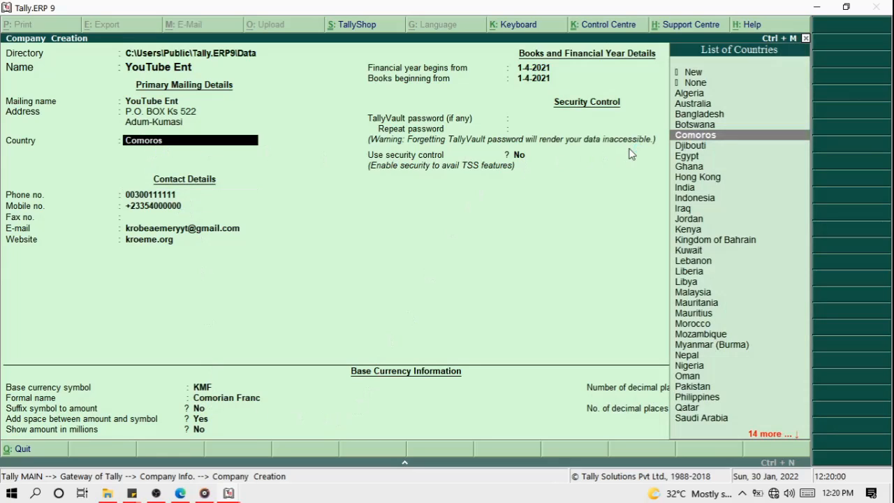
pyautogui.write('C')
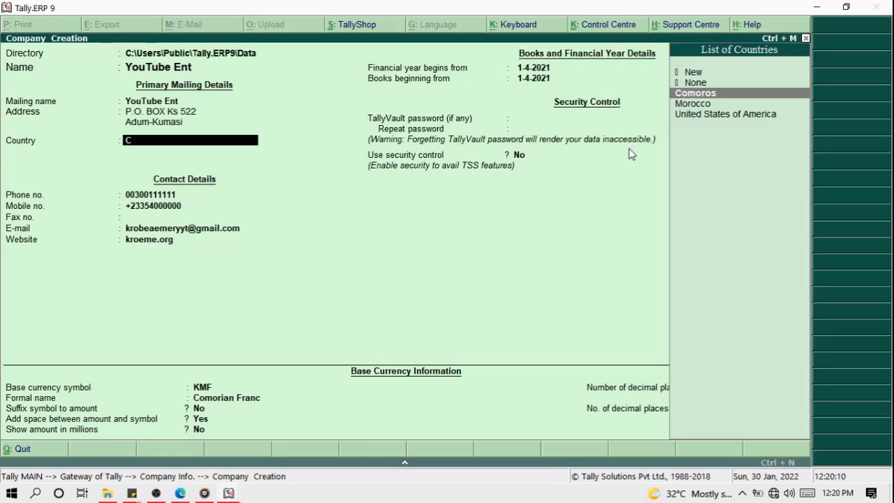
pyautogui.press('Down')
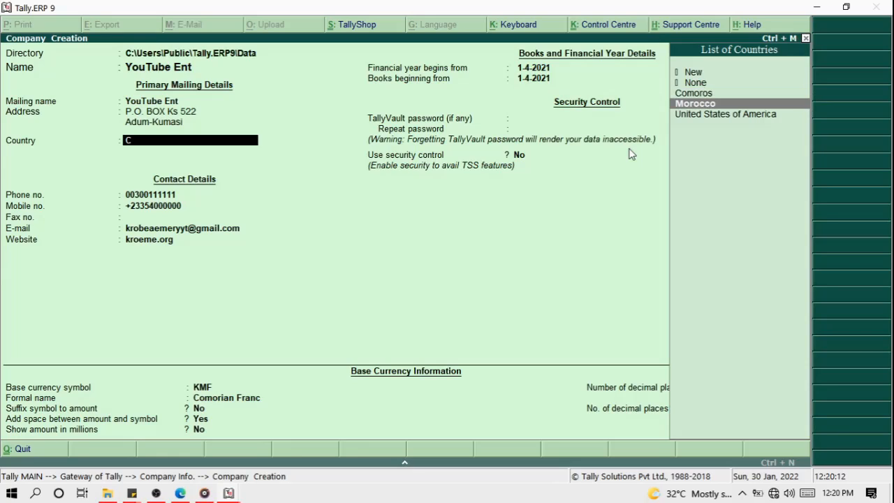
pyautogui.press('Return')
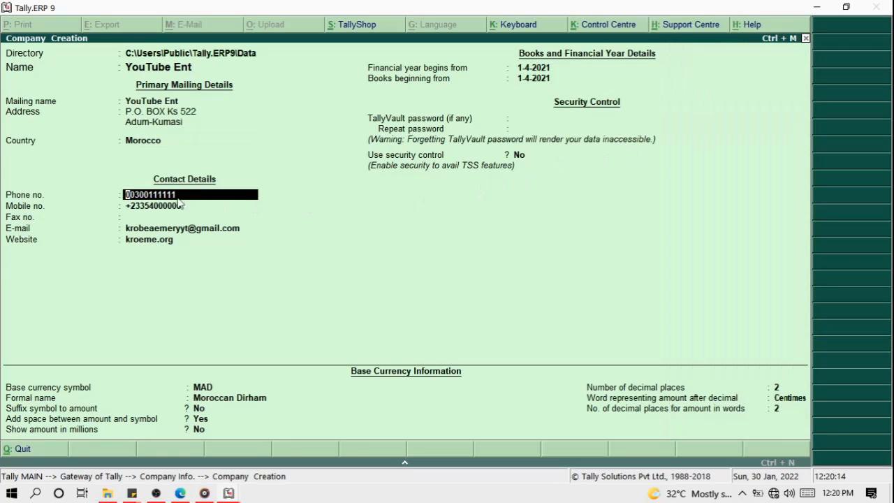
pyautogui.click(150, 142)
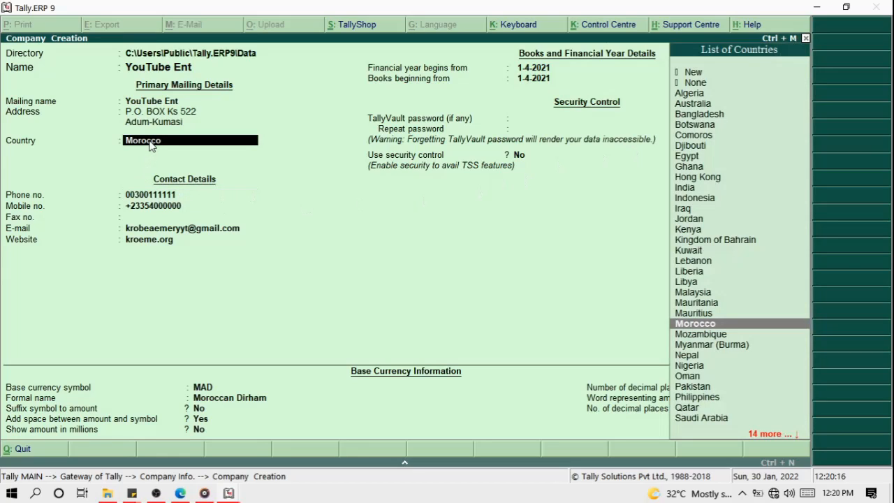
pyautogui.write('G')
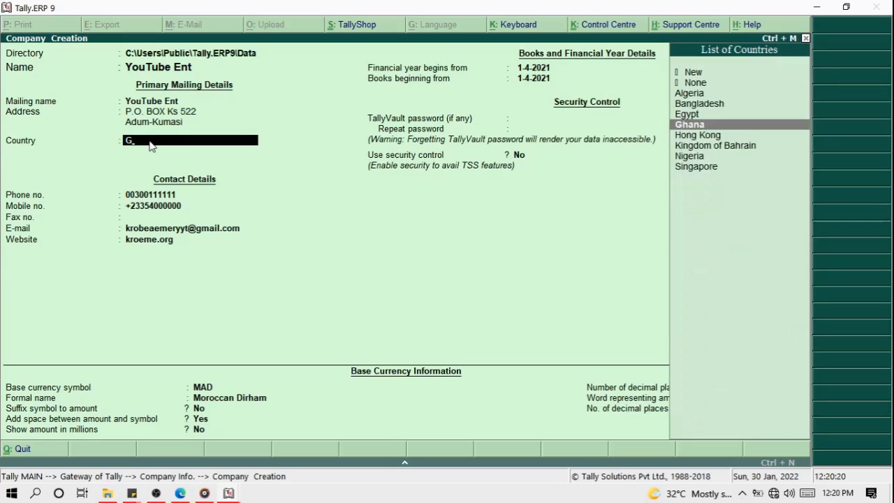
pyautogui.press('Return')
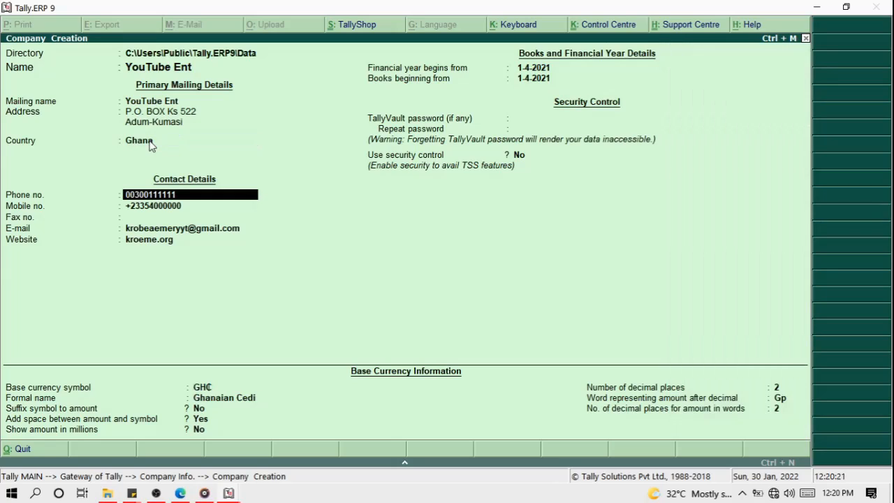
# Accept the GH₵ currency settings with 2 decimal places and Gp sub-unit, and create the company.
pyautogui.click(204, 388)
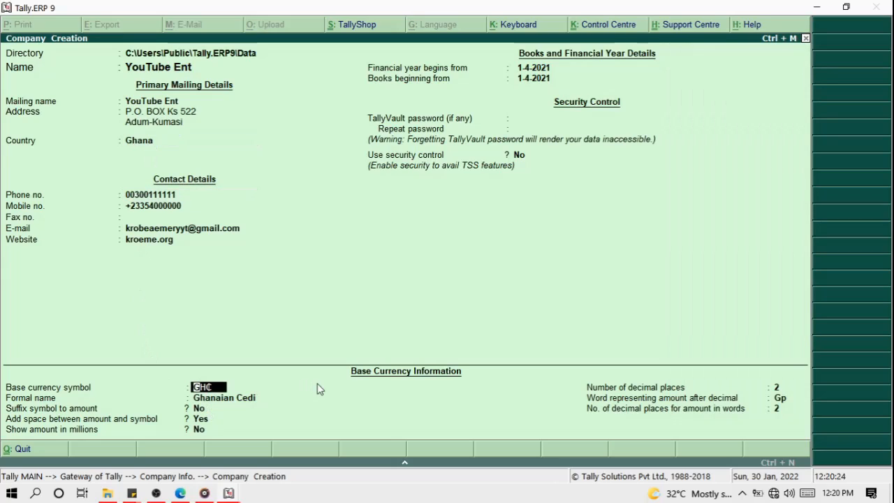
pyautogui.press('Return')
pyautogui.press('Return')
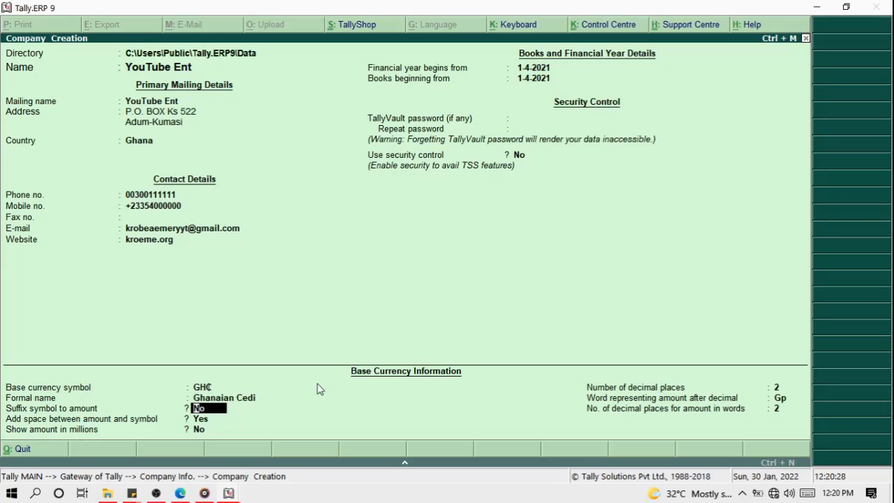
pyautogui.press('Return')
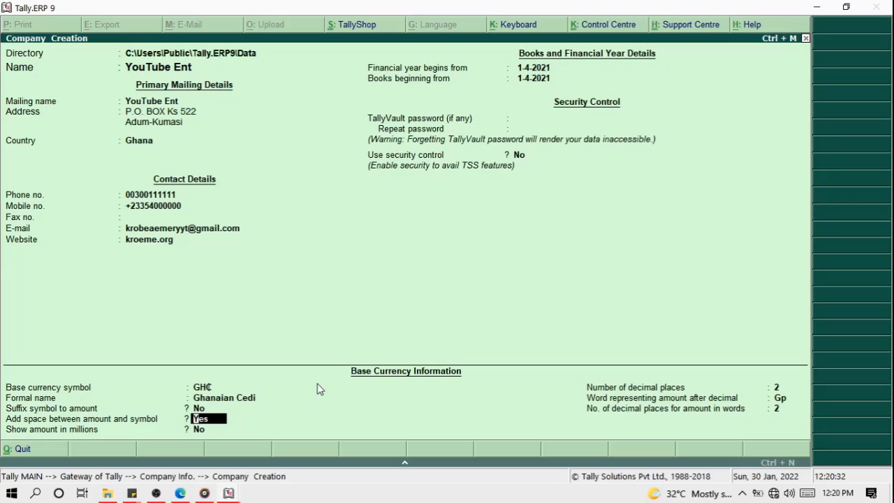
pyautogui.press('Return')
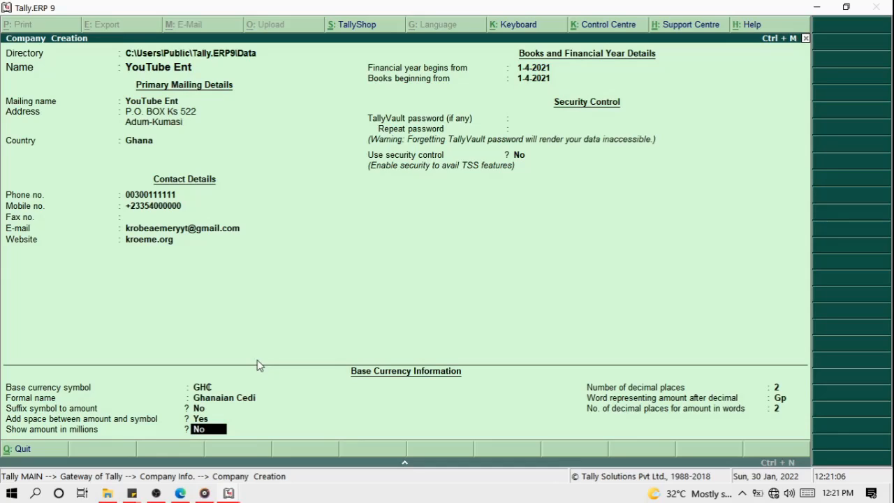
pyautogui.press('Return')
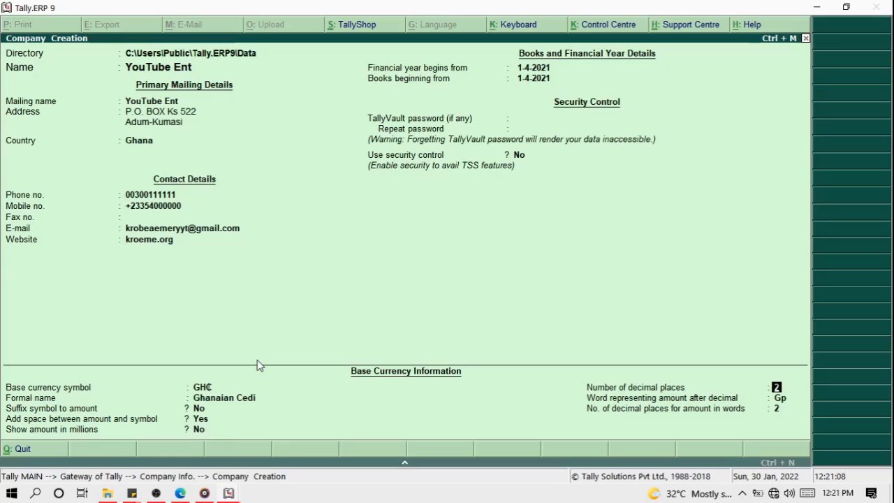
pyautogui.press('Return')
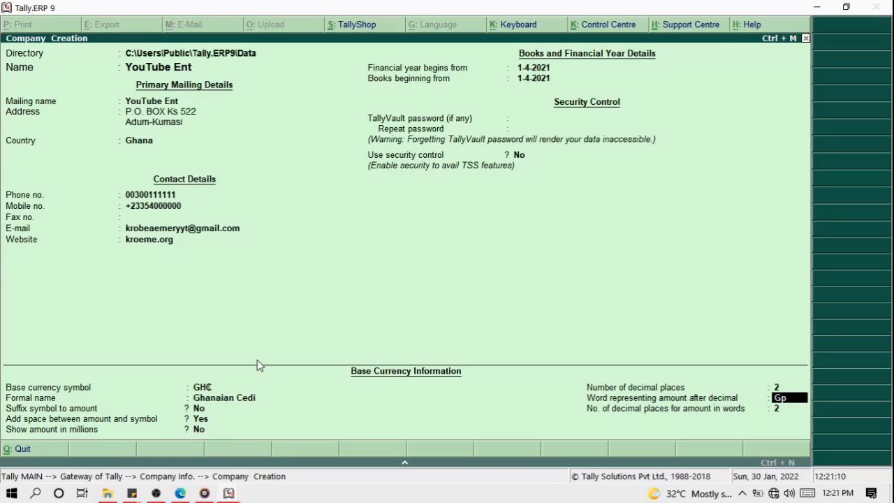
pyautogui.press('Return')
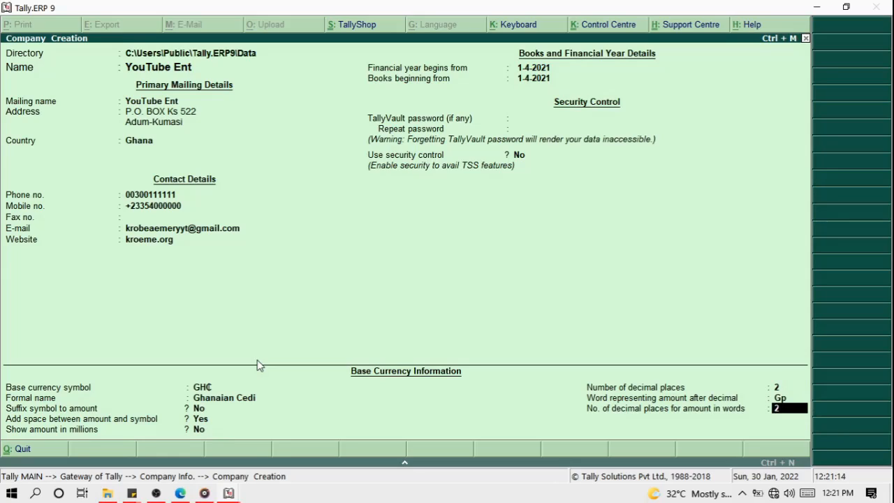
pyautogui.press('Return')
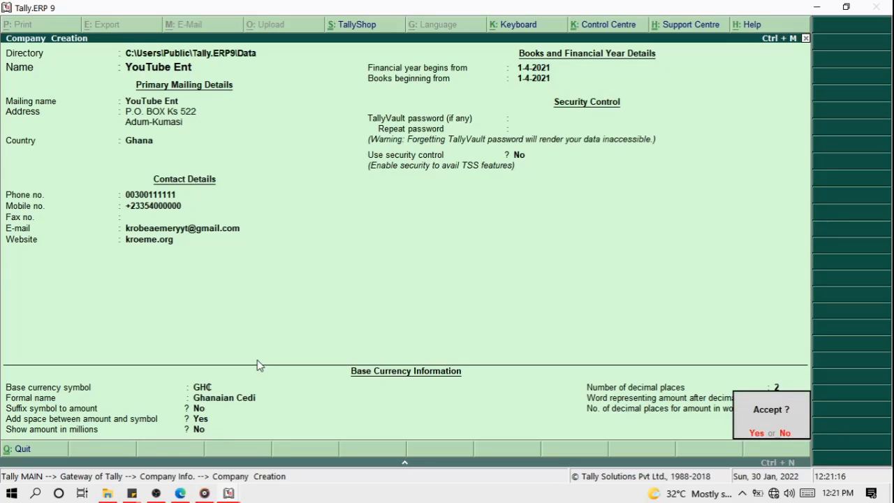
pyautogui.press('Return')
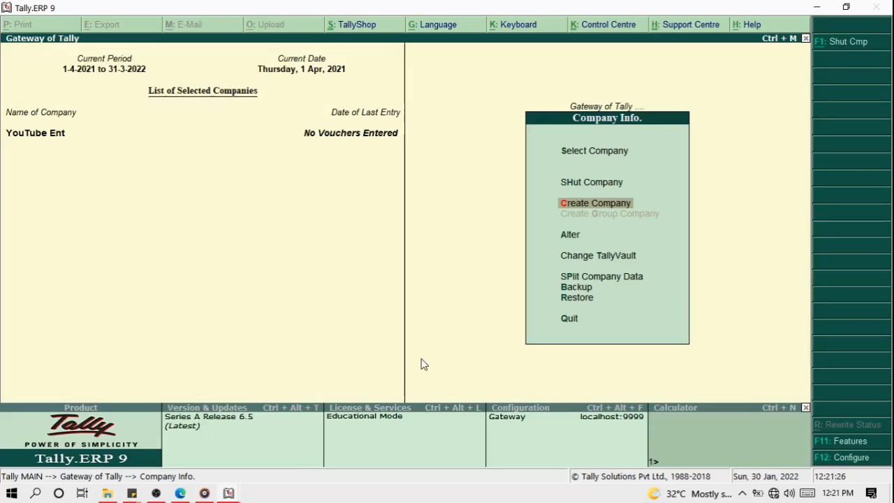
# Leave Company Info, return to the Gateway of Tally, and bring up the Quit prompt.
pyautogui.press('Down')
pyautogui.press('Down')
pyautogui.press('Down')
pyautogui.press('Down')
pyautogui.press('Down')
pyautogui.press('Down')
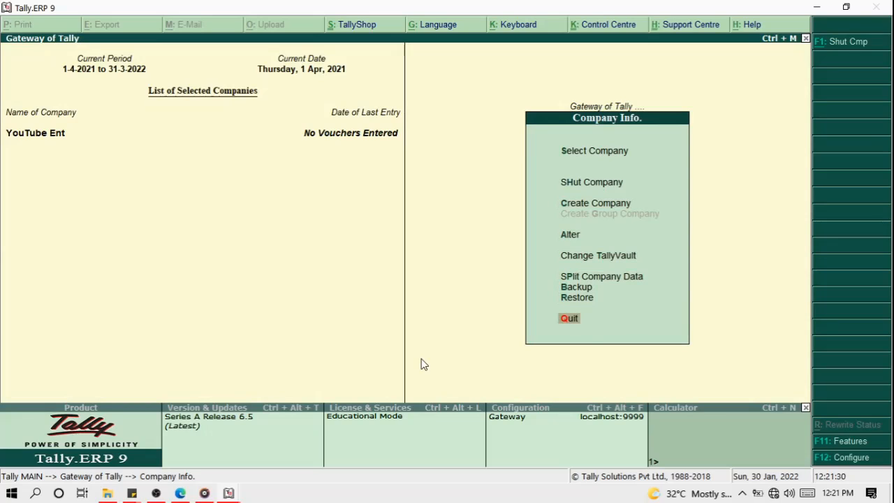
pyautogui.press('Escape')
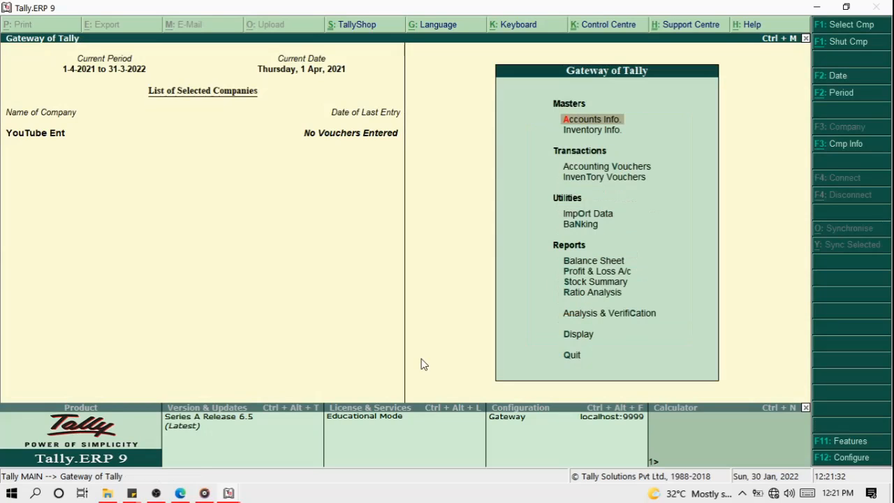
pyautogui.press('Escape')
# Confirm quitting Tally, then relaunch it by searching 'tal' in the Start menu.
pyautogui.press('y')
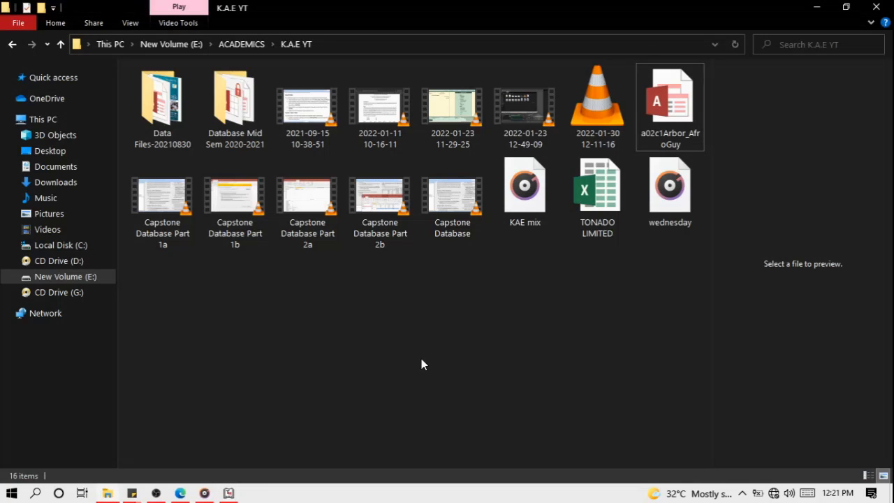
pyautogui.press('super')
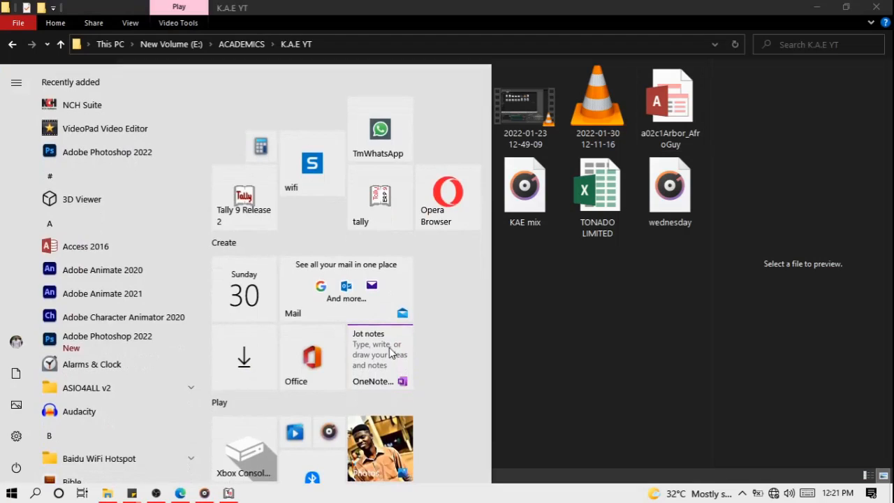
pyautogui.write('tal')
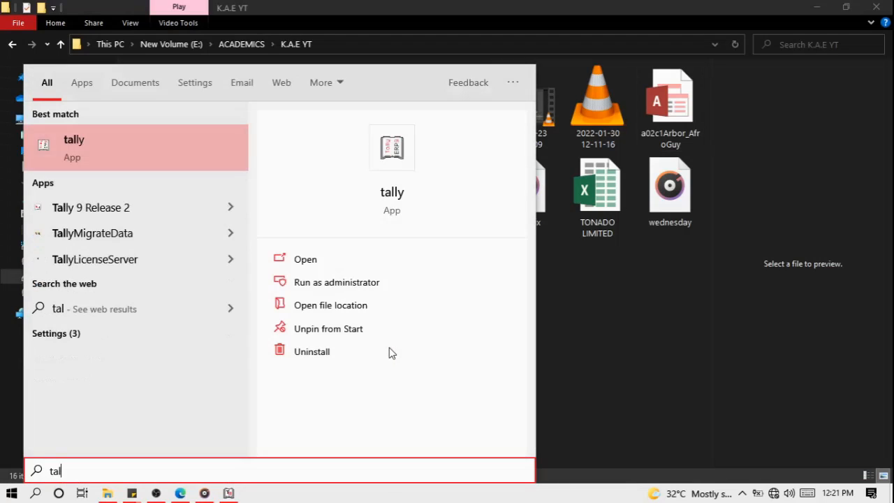
pyautogui.press('Return')
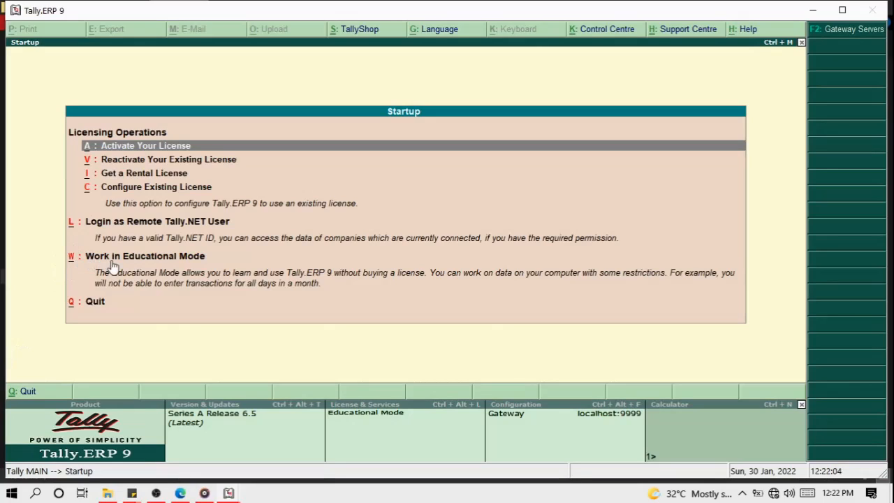
# Choose Work in Educational Mode on the Startup screen to reach the Gateway with GEA ENT.
pyautogui.press('Up')
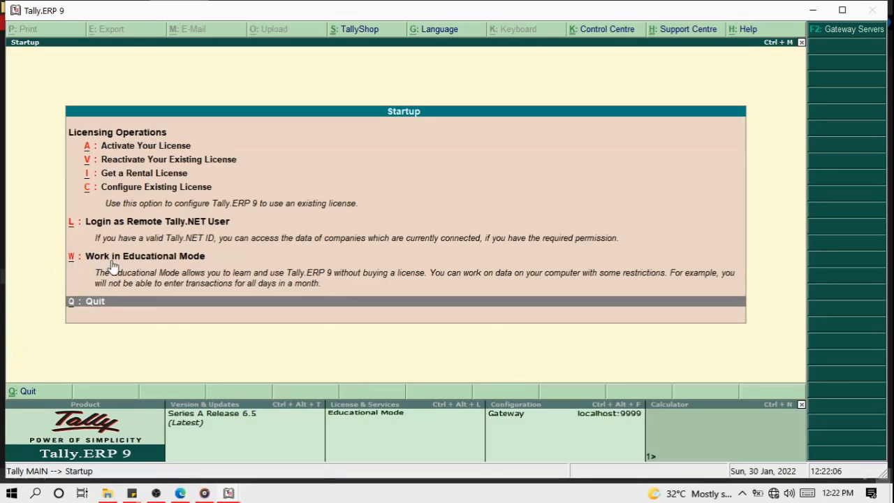
pyautogui.press('Up')
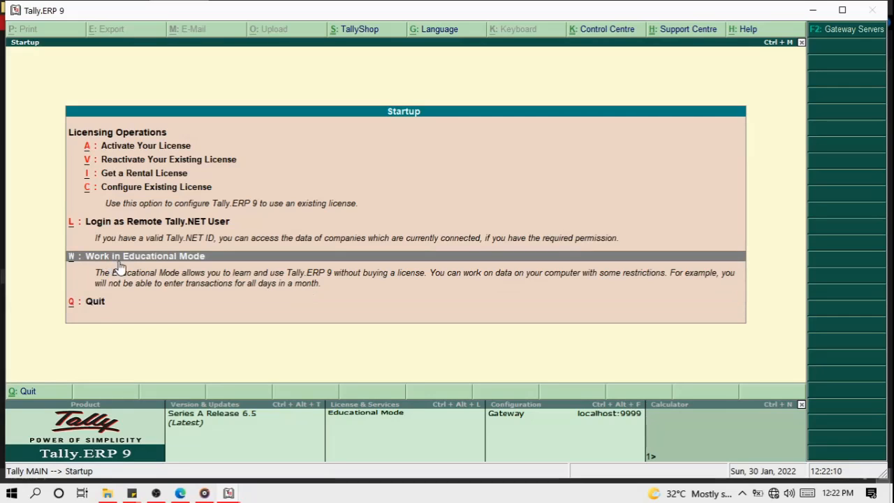
pyautogui.press('Return')
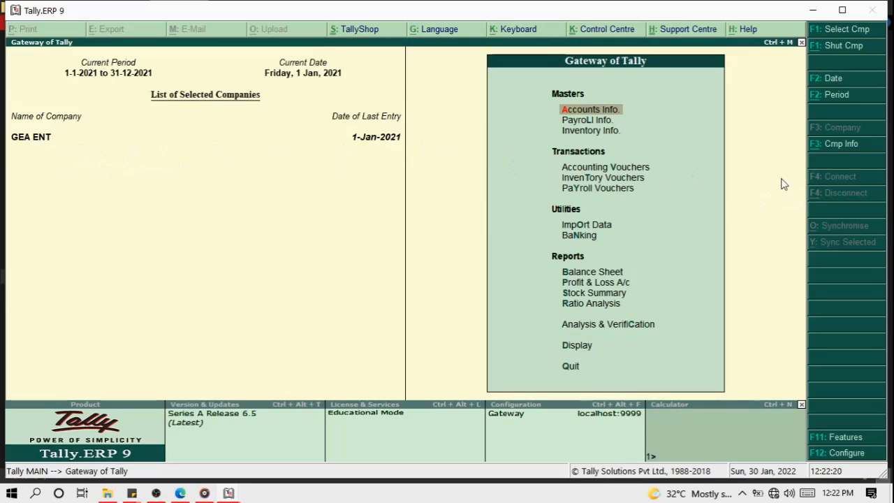
# Select YouTube Ent from the List of Companies via Company Info so it loads beside GEA ENT.
pyautogui.click(828, 145)
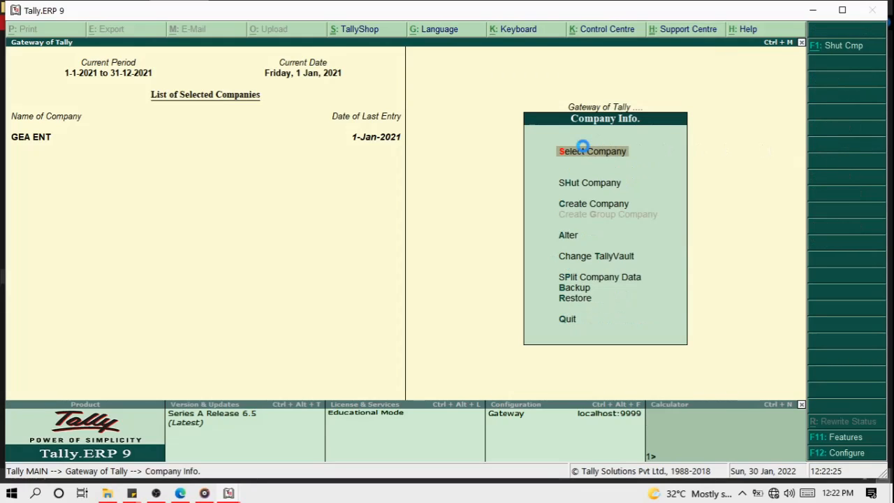
pyautogui.click(583, 149)
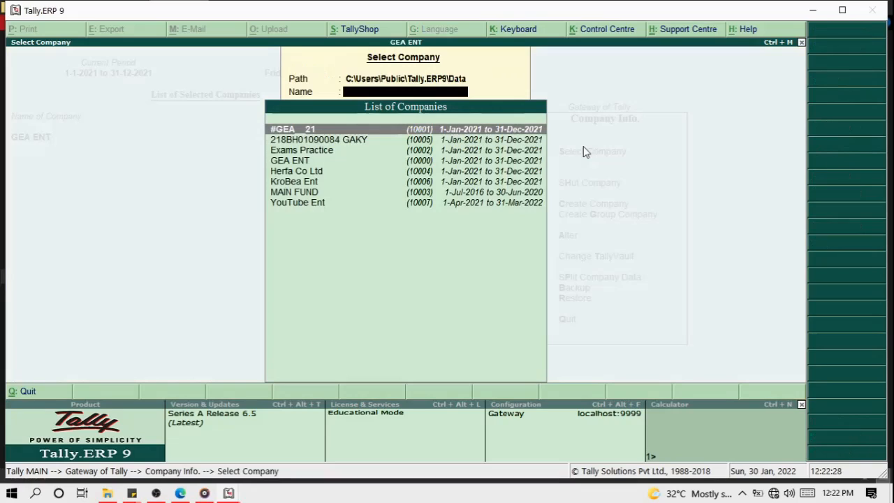
pyautogui.press('Down')
pyautogui.press('Down')
pyautogui.press('Down')
pyautogui.press('Down')
pyautogui.press('Down')
pyautogui.press('Down')
pyautogui.press('Down')
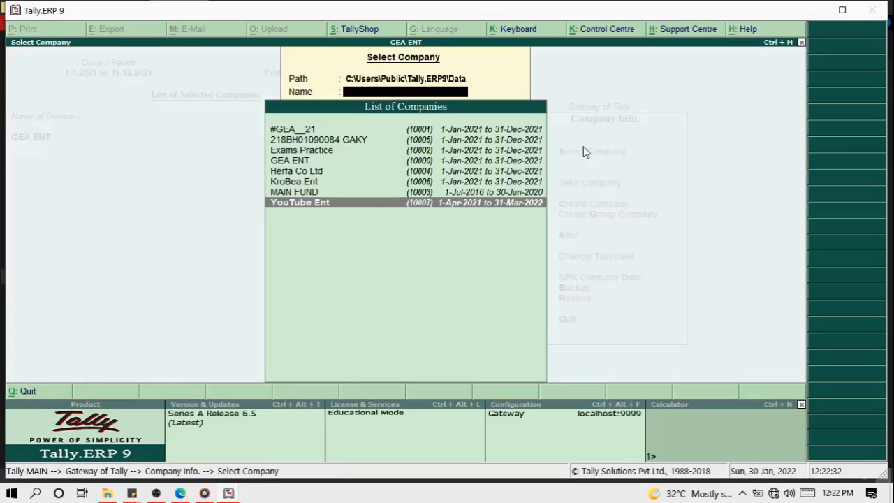
pyautogui.press('Return')
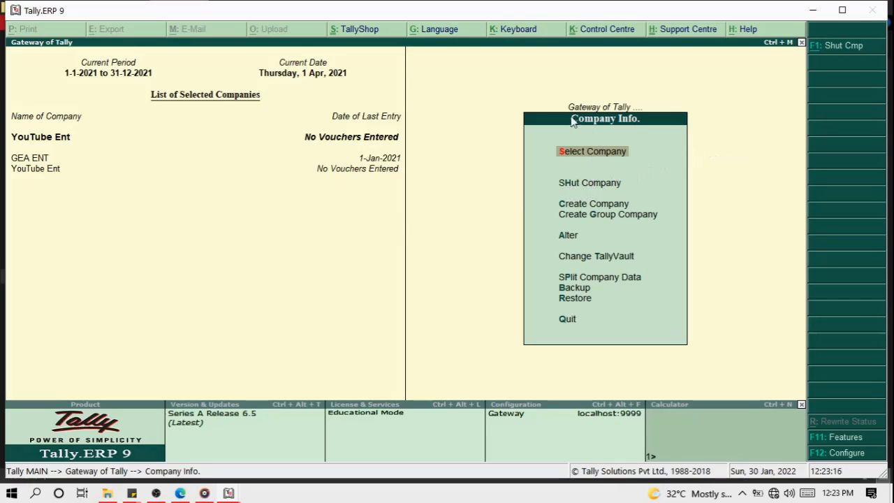
# Maximize the Tally window and open the Shut Company list, backing out once.
pyautogui.click(572, 185)
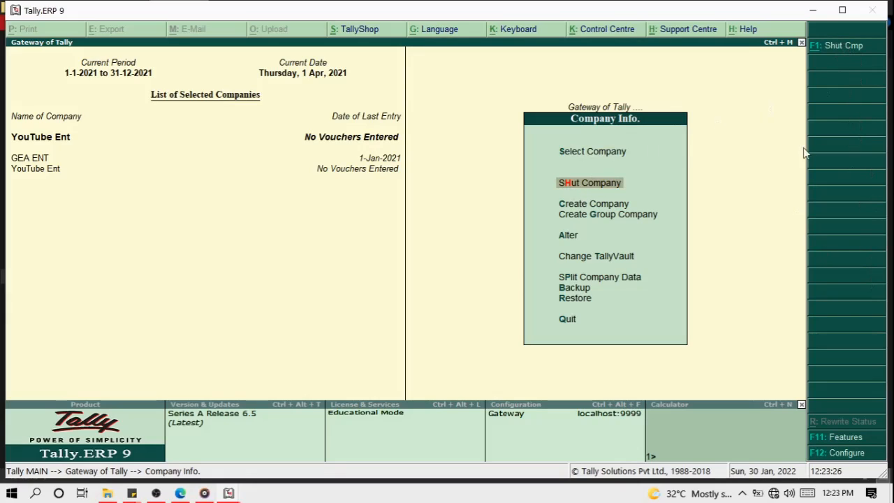
pyautogui.click(851, 18)
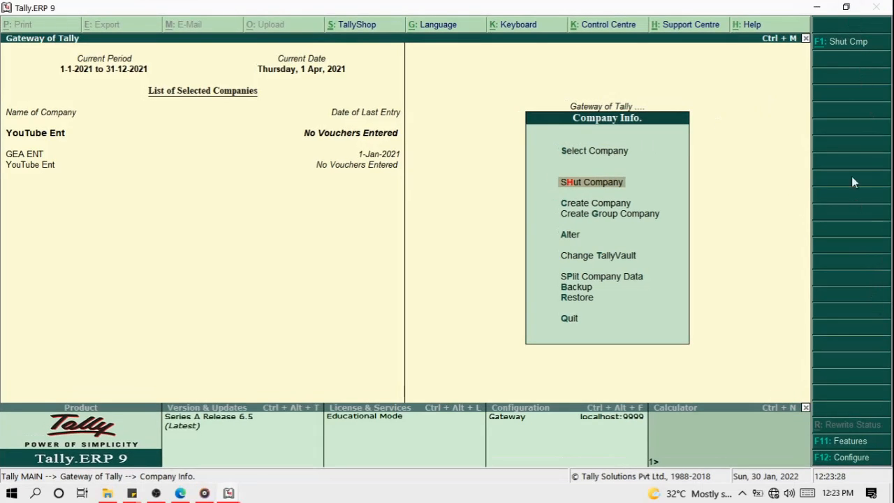
pyautogui.click(835, 42)
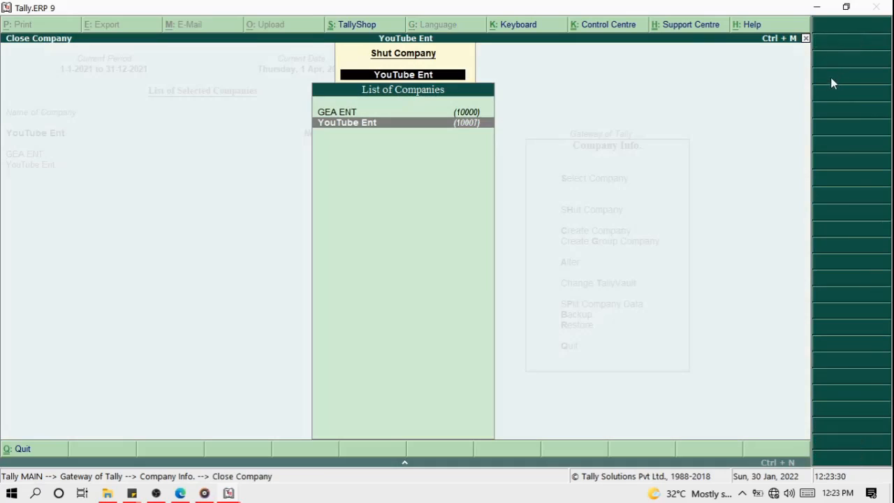
pyautogui.press('Escape')
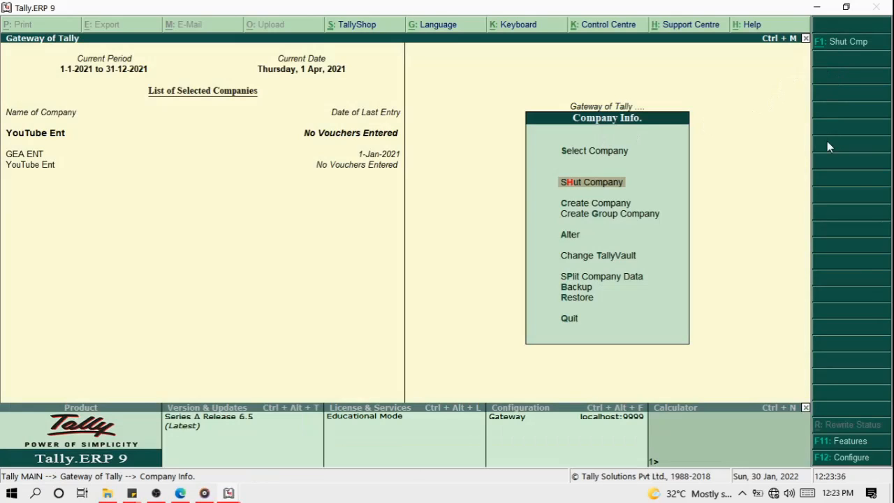
# Shut the GEA ENT company, leaving YouTube Ent as the only loaded company.
pyautogui.press('Return')
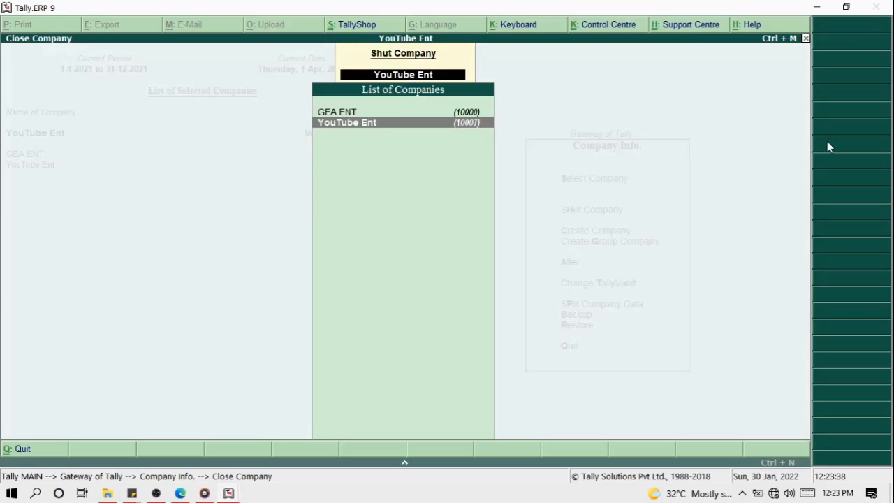
pyautogui.press('Up')
pyautogui.press('Down')
pyautogui.press('Up')
pyautogui.press('Down')
pyautogui.press('Up')
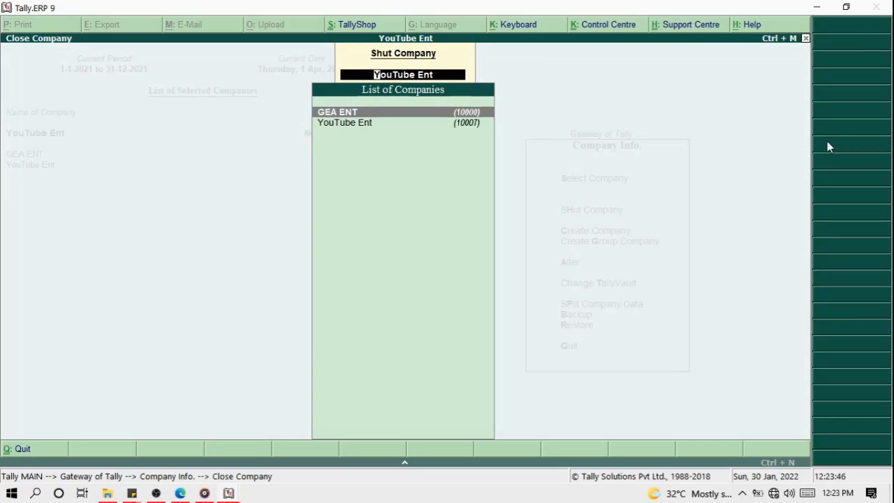
pyautogui.press('Return')
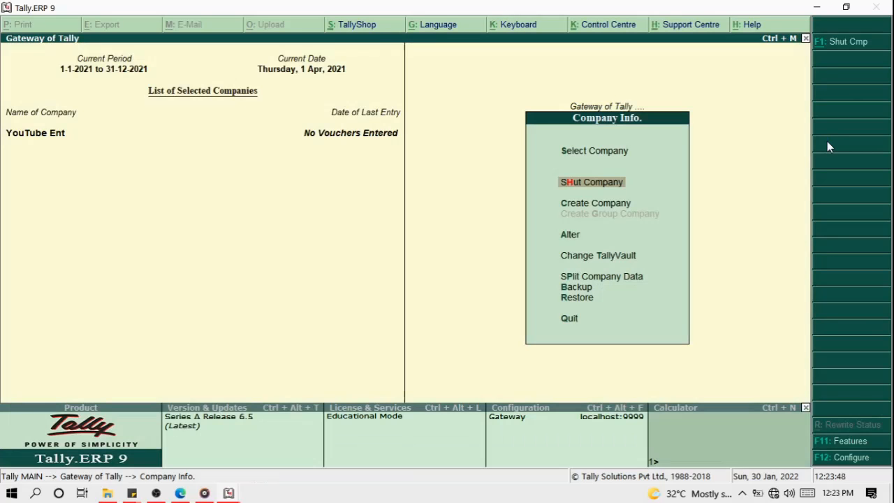